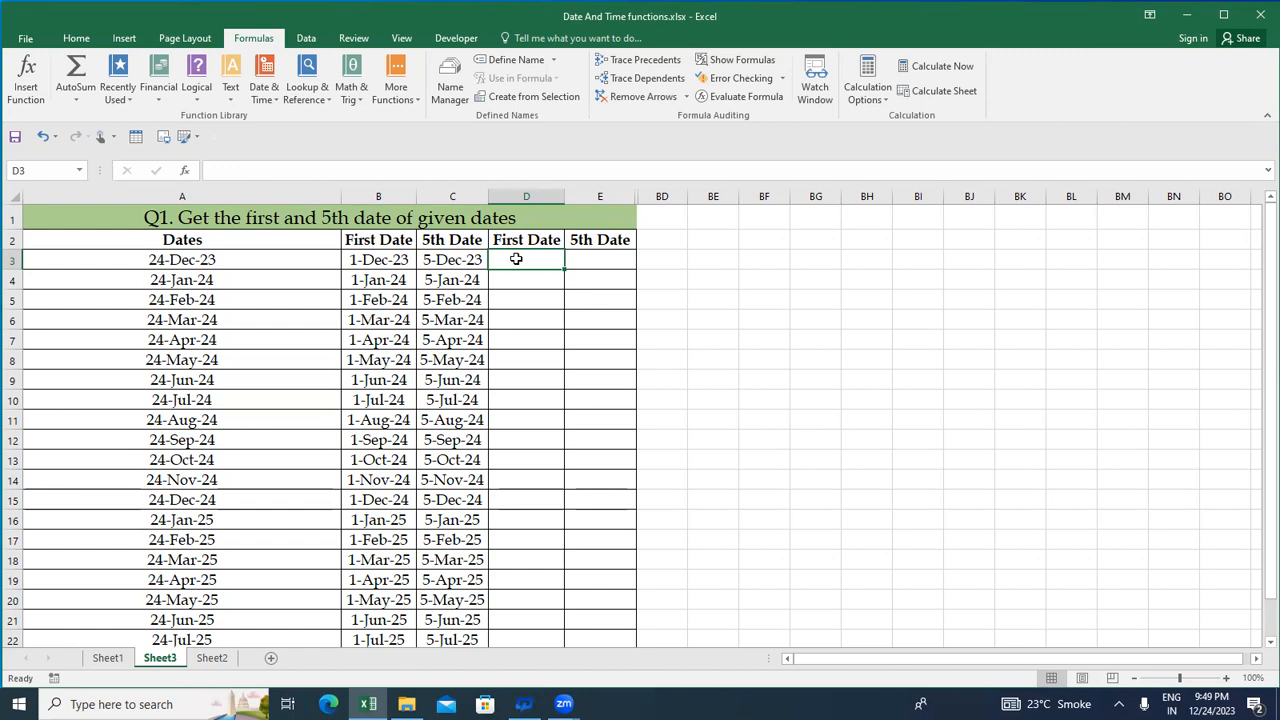
# Examine the Q1 task title, the source dates in column A and the empty First Date and 5th Date columns
pyautogui.press('Up')
pyautogui.press('Up')
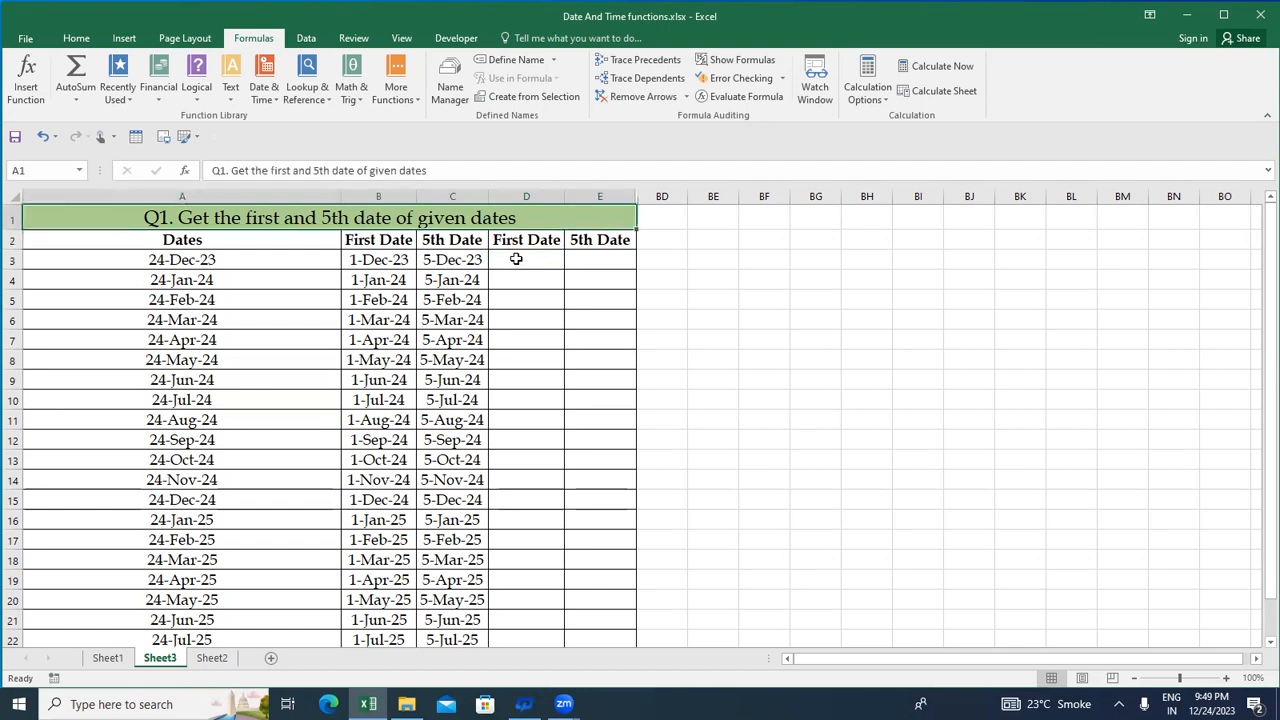
pyautogui.press('Down')
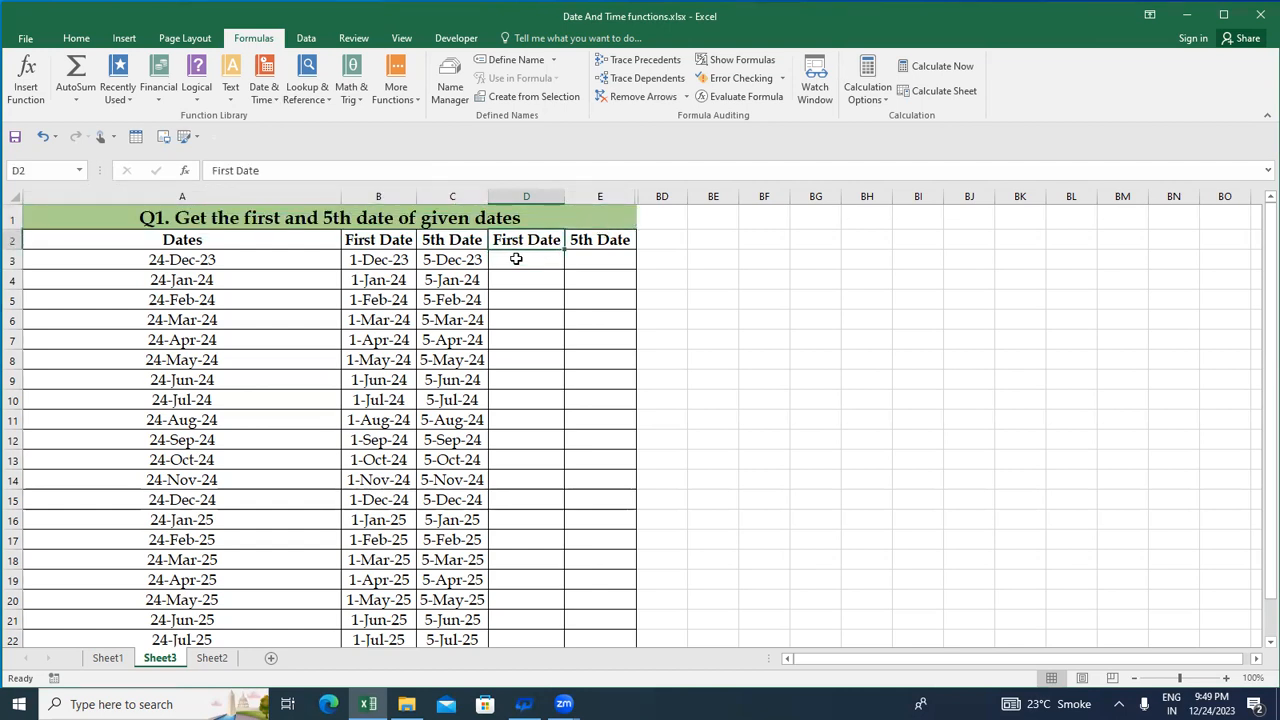
pyautogui.press('Right')
pyautogui.click(516, 259)
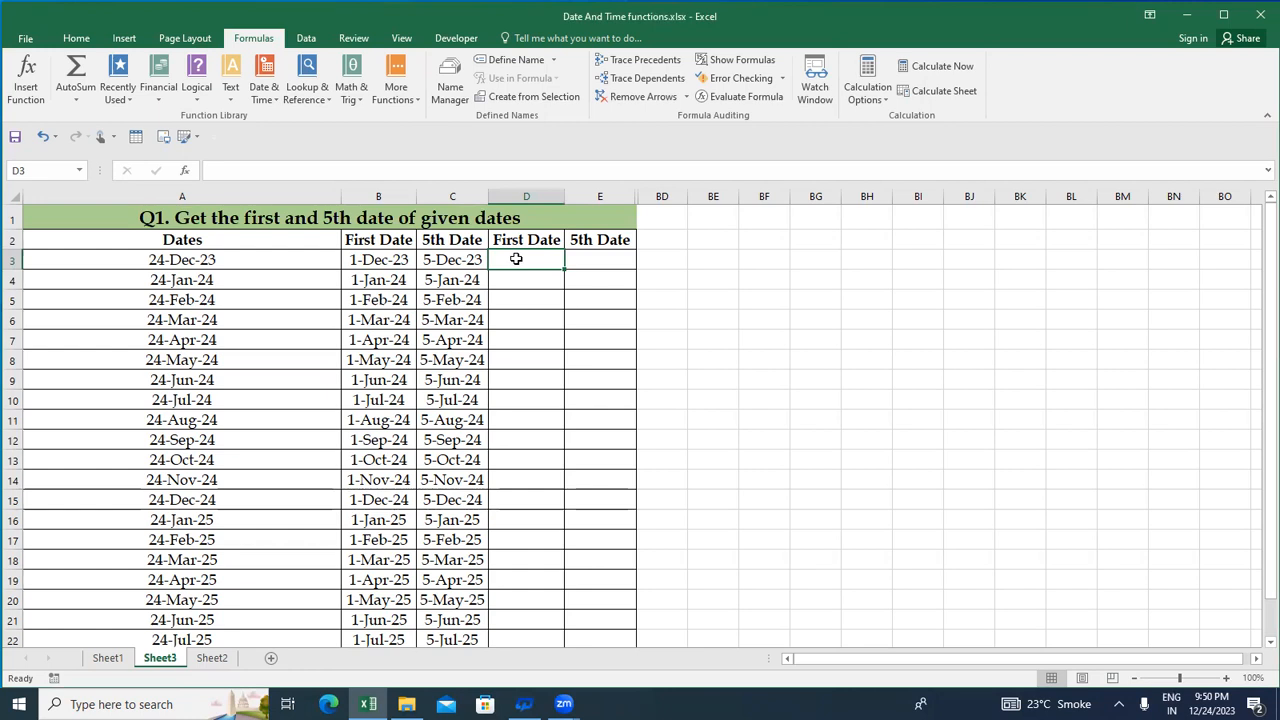
pyautogui.press('Home')
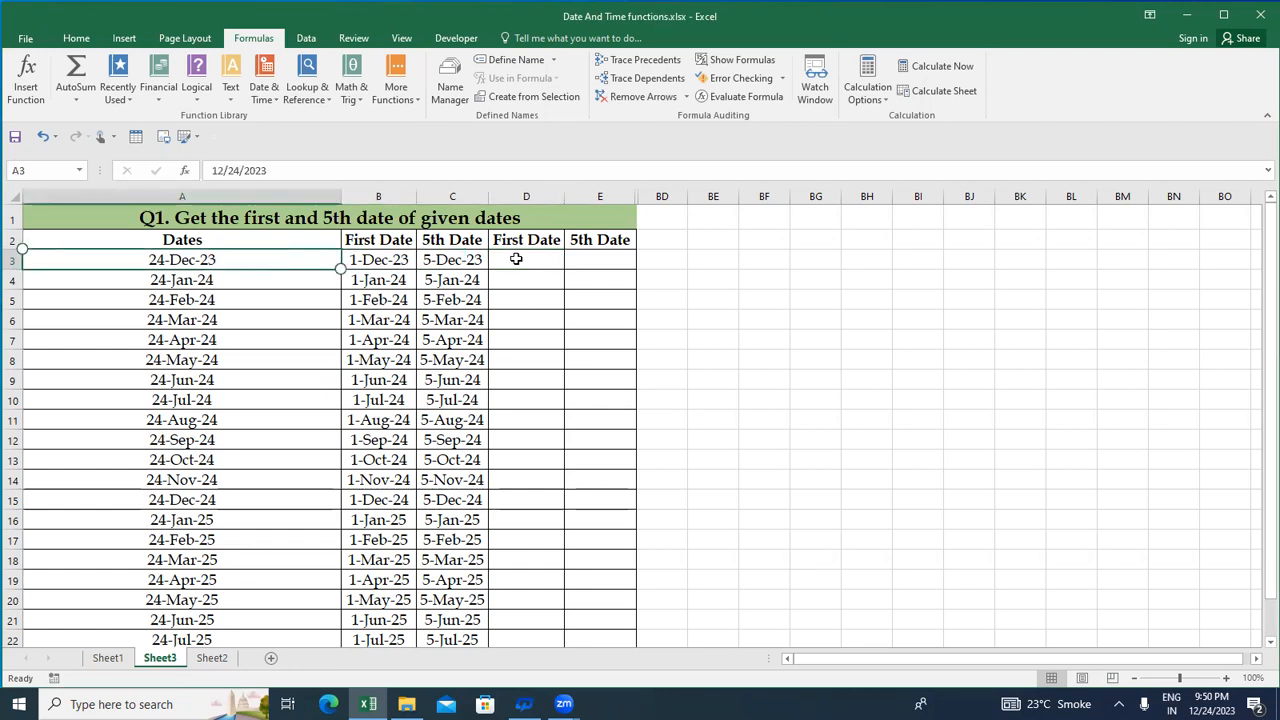
pyautogui.press('Down')
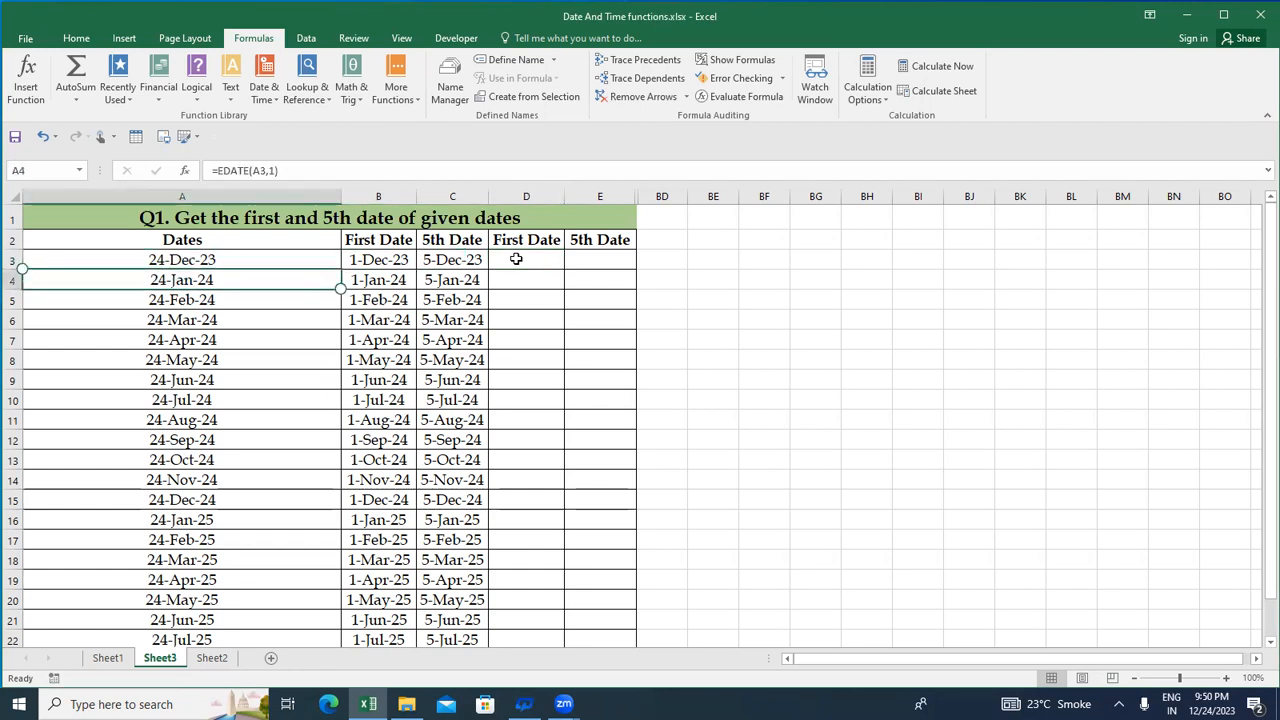
pyautogui.press('Right')
pyautogui.press('Right')
pyautogui.press('Right')
pyautogui.press('Right')
pyautogui.press('Left')
pyautogui.press('Right')
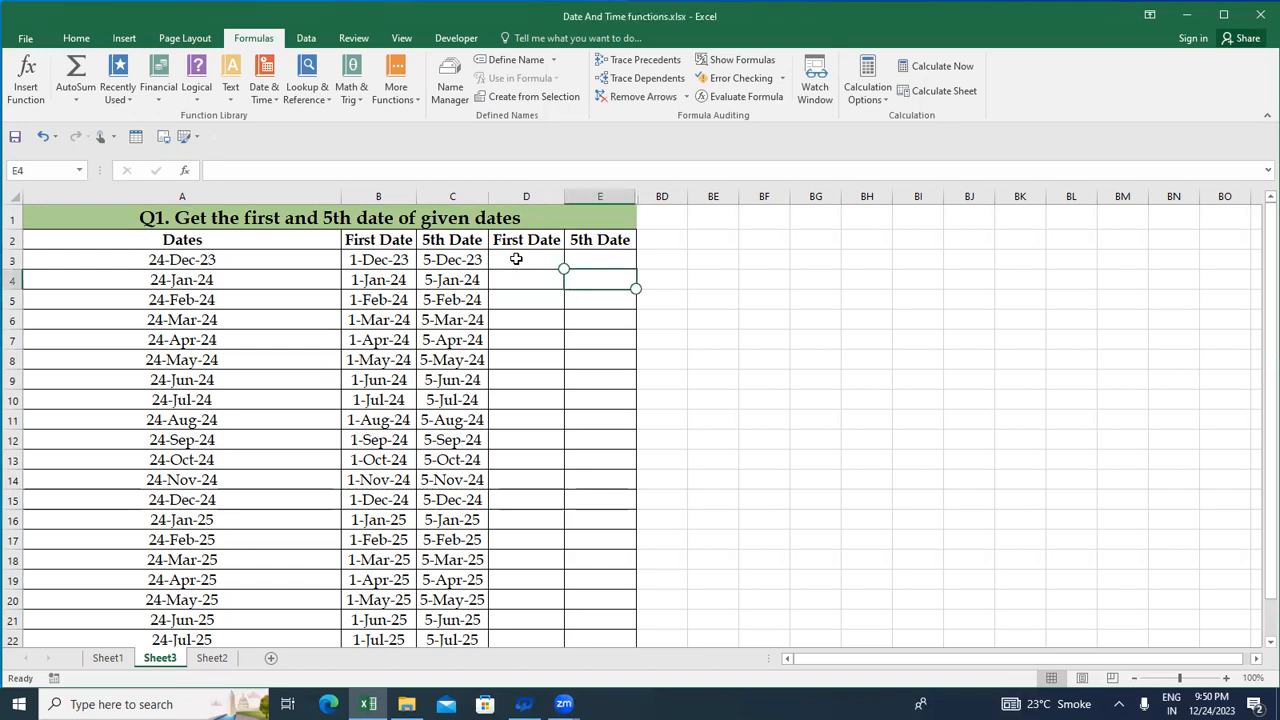
pyautogui.press('Up')
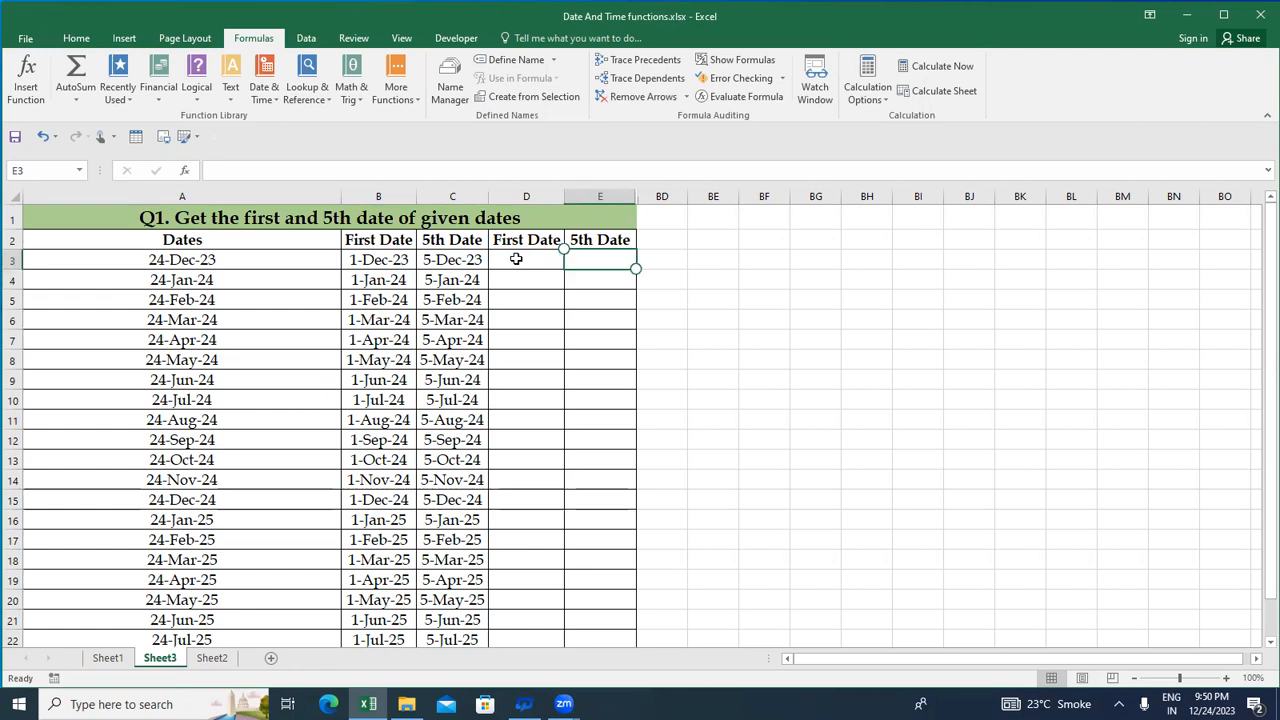
pyautogui.press('Left')
pyautogui.press('Right')
pyautogui.press('Left')
pyautogui.press('Right')
pyautogui.press('Left')
pyautogui.press('Right')
pyautogui.press('Left')
pyautogui.press('Down')
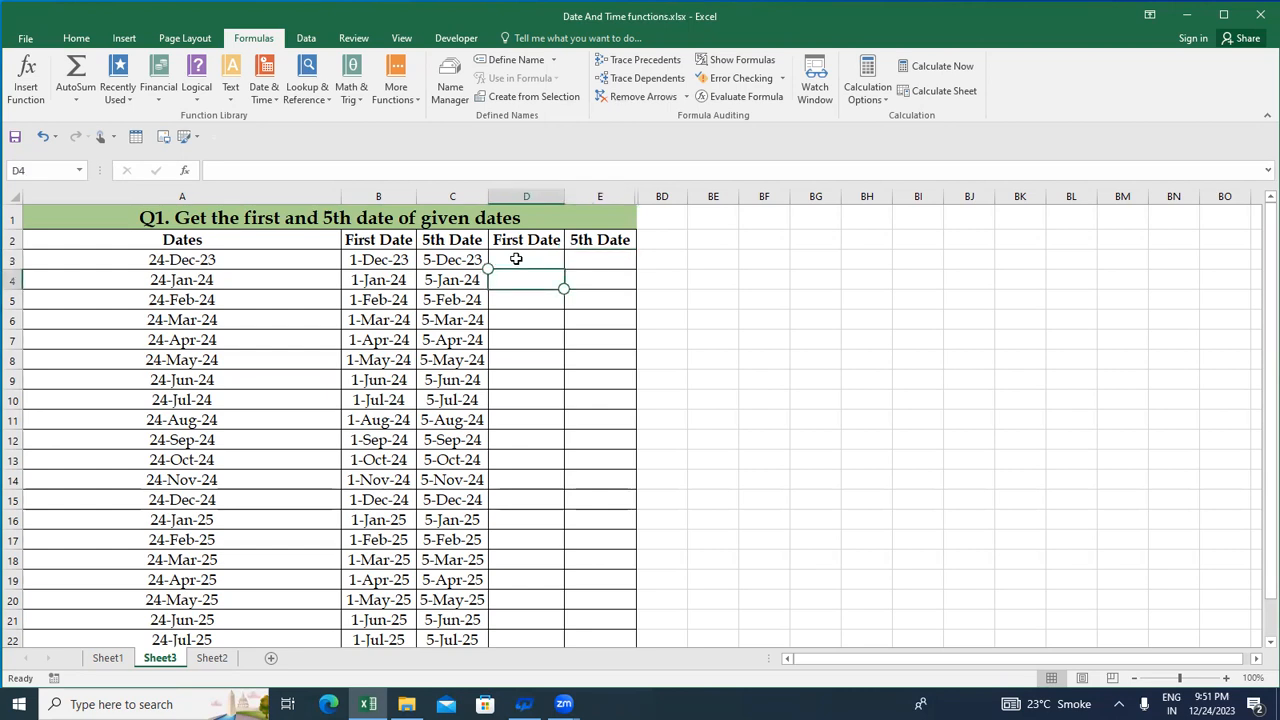
pyautogui.press('Right')
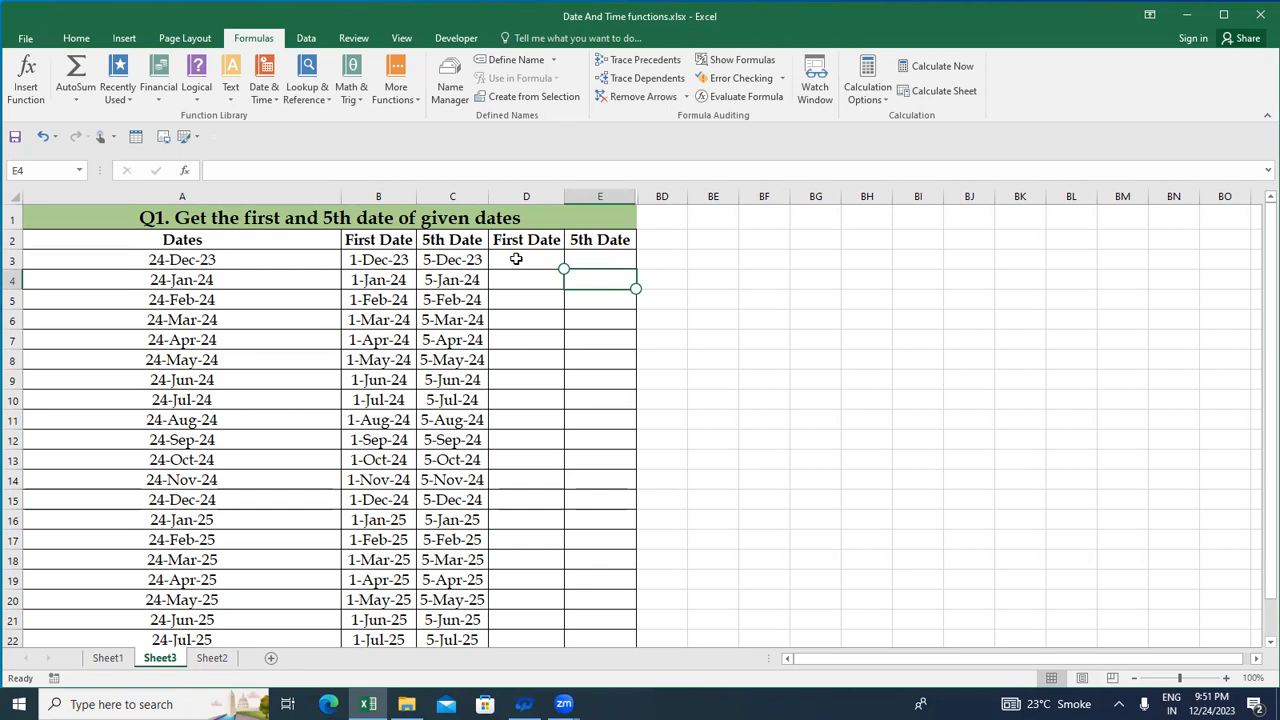
pyautogui.press('Down')
pyautogui.press('Down')
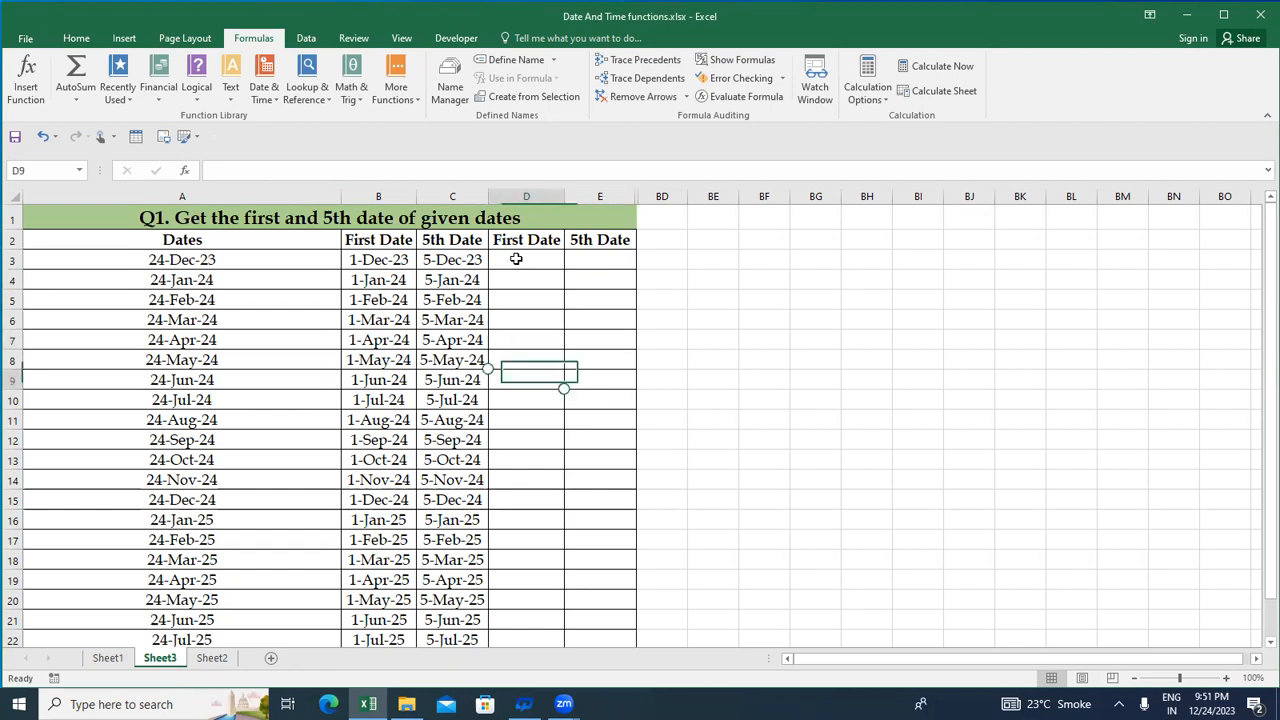
pyautogui.press('Right')
# Enter =EOMONTH(A3,-1) in cell D3 to return the last day of the month preceding the date in A3
pyautogui.click(516, 259)
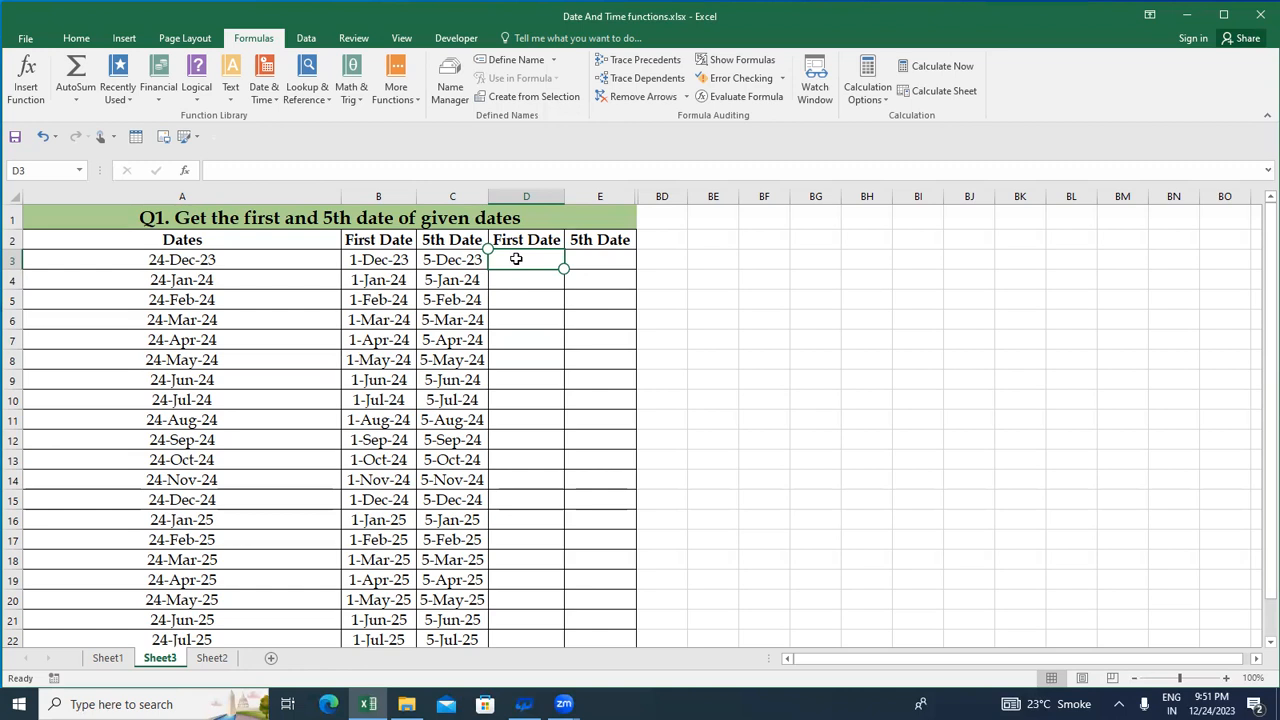
pyautogui.write('=')
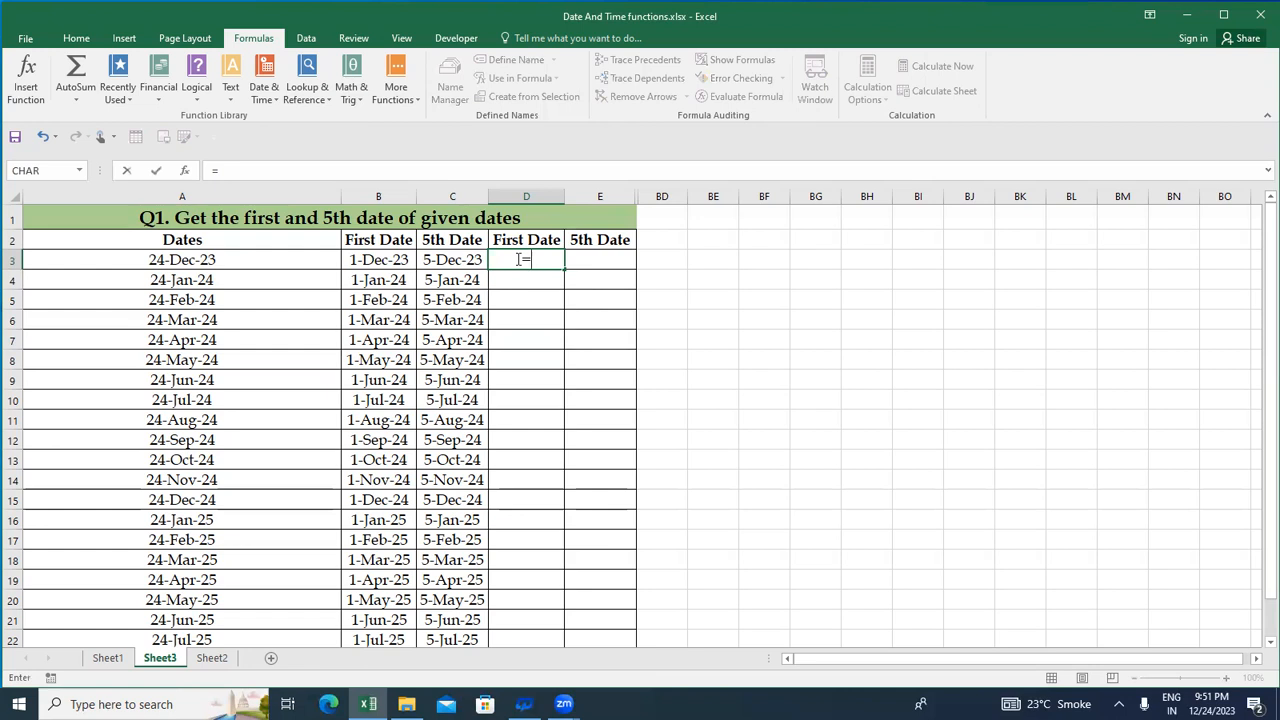
pyautogui.write('EO')
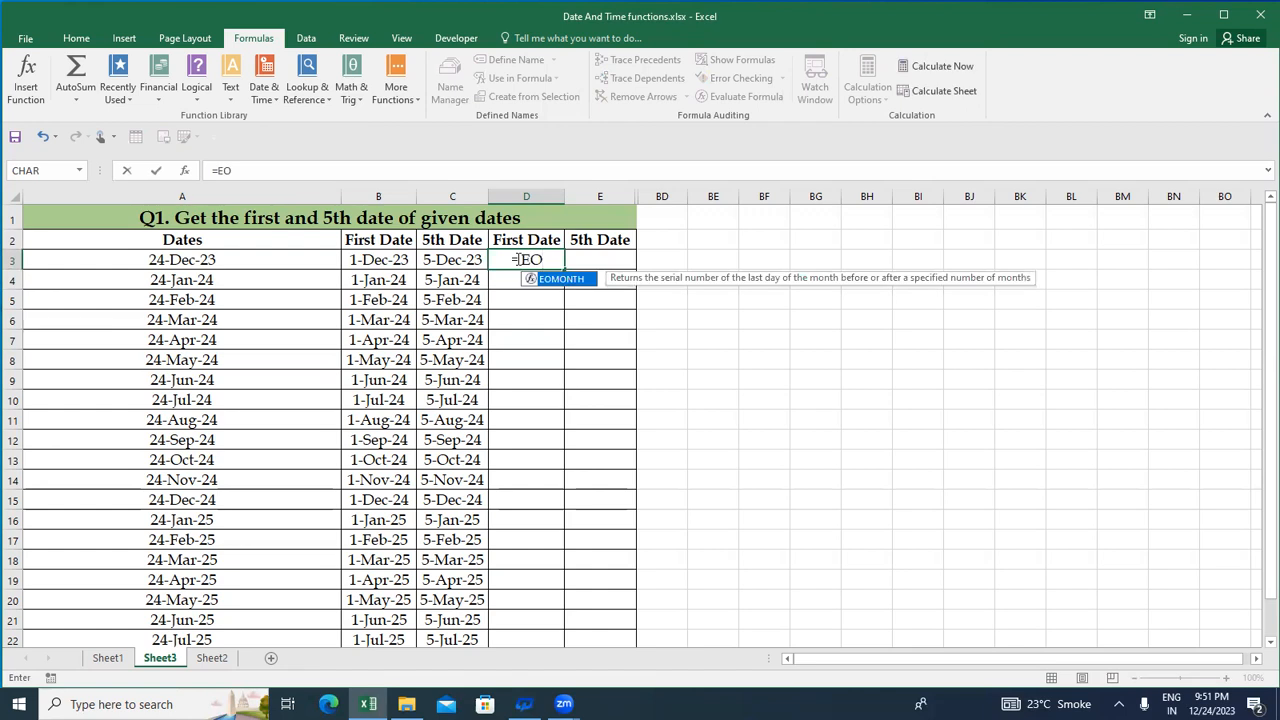
pyautogui.press('Tab')
pyautogui.press('Left')
pyautogui.press('Left')
pyautogui.press('Left')
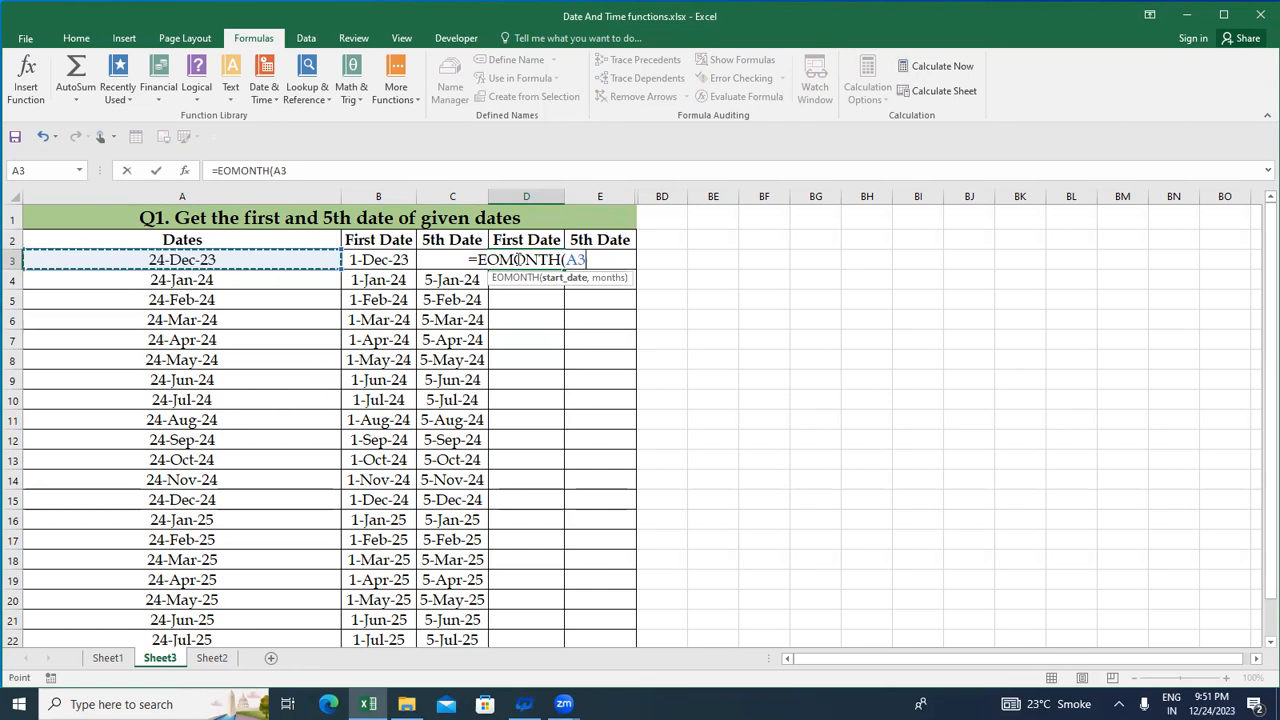
pyautogui.write(',')
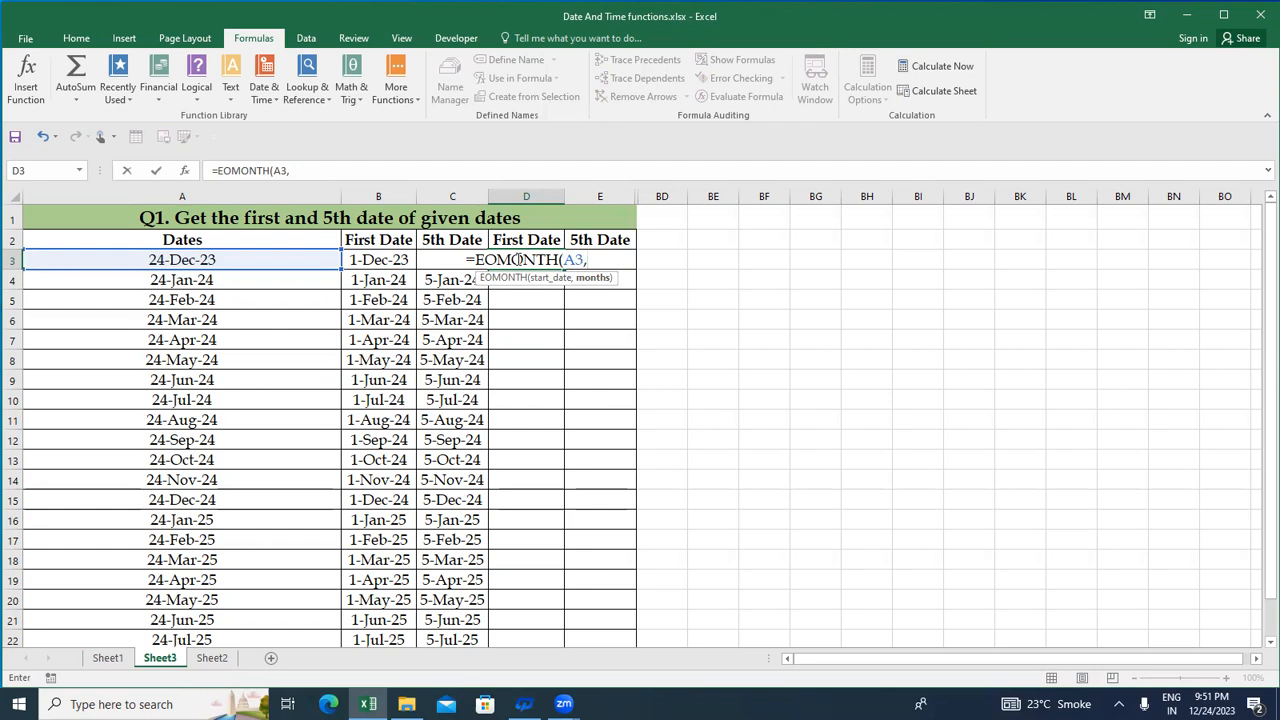
pyautogui.write('-1')
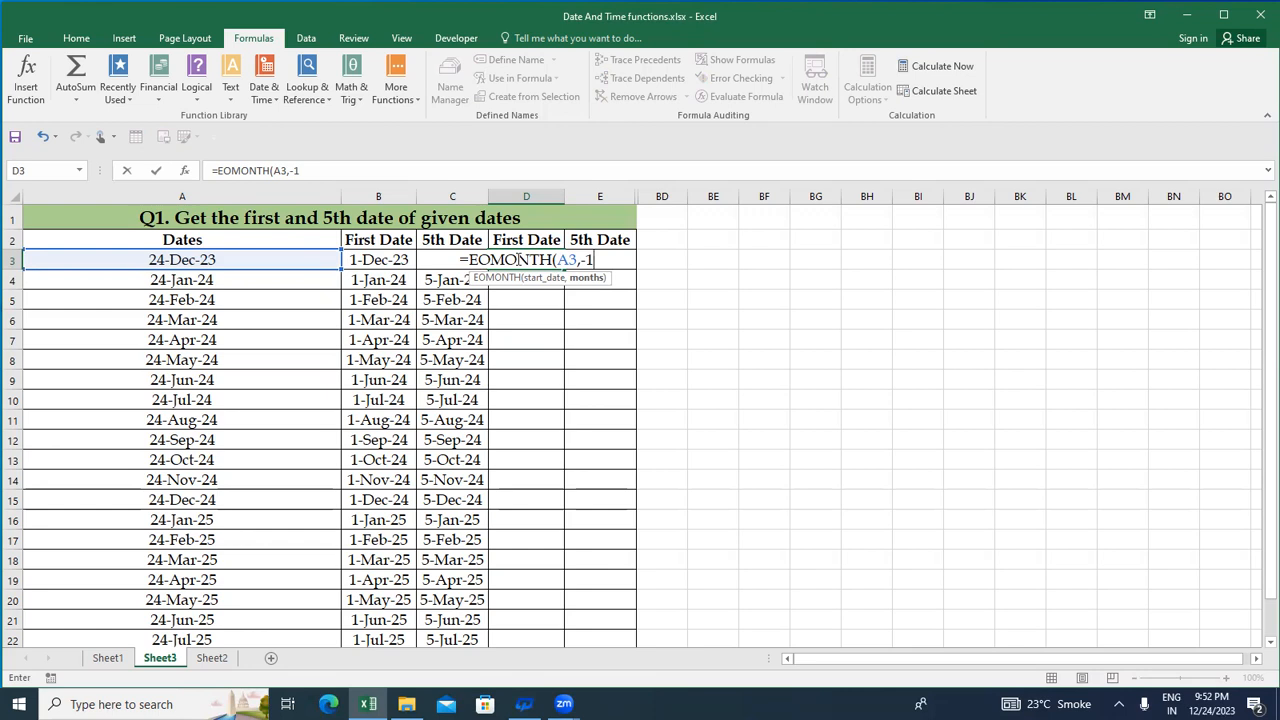
pyautogui.write(')')
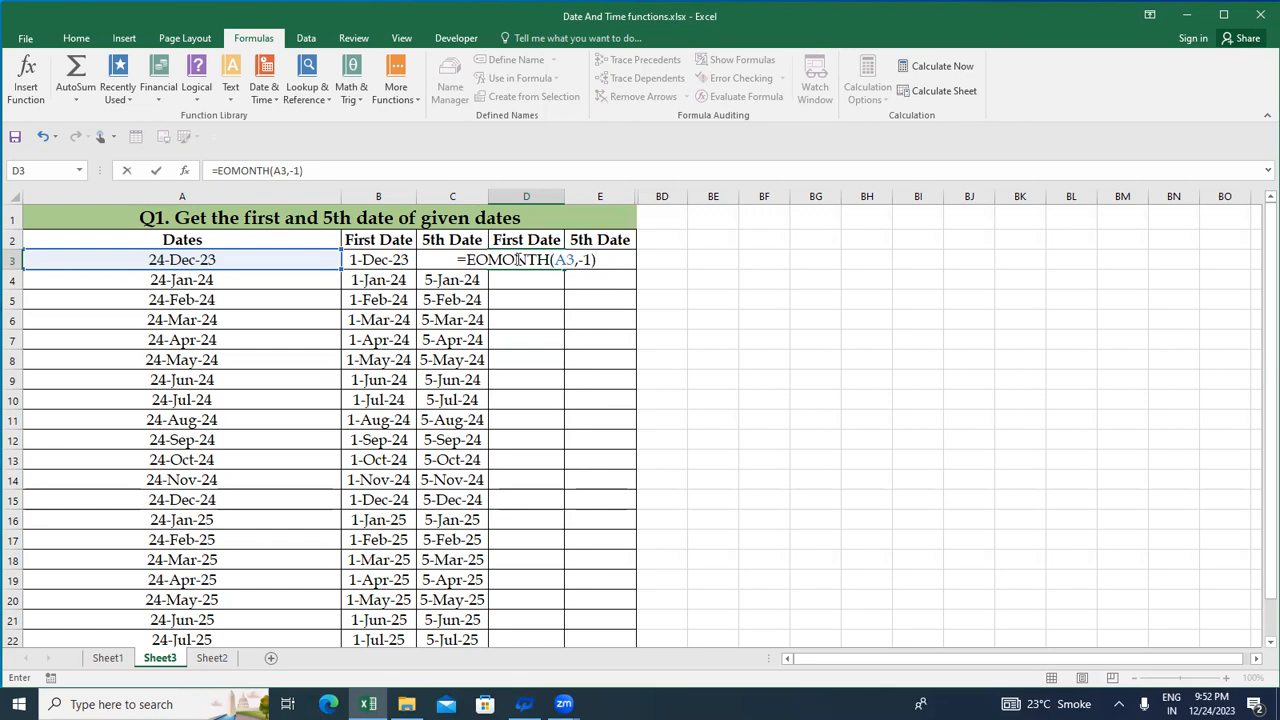
pyautogui.hotkey('ctrl', 'Return')
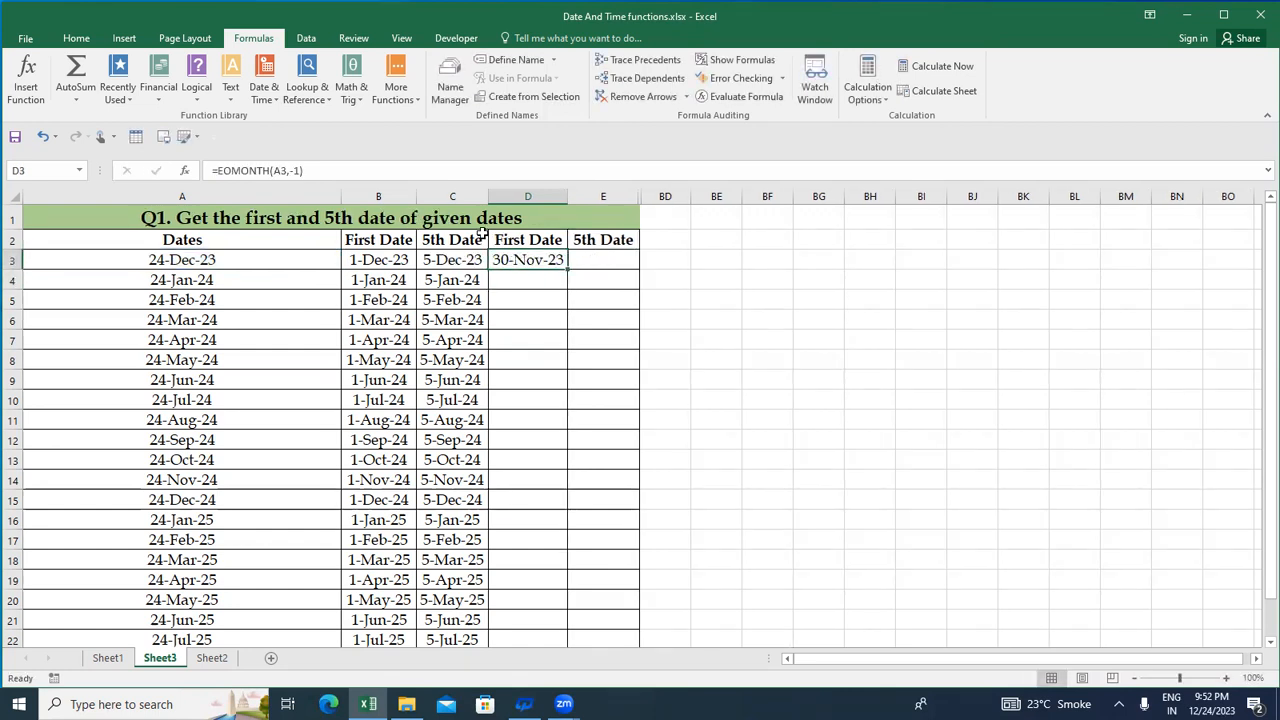
# Append +1 to the formula in D3, making it =EOMONTH(A3,-1)+1
pyautogui.click(366, 172)
pyautogui.write('+1')
pyautogui.hotkey('ctrl', 'Return')
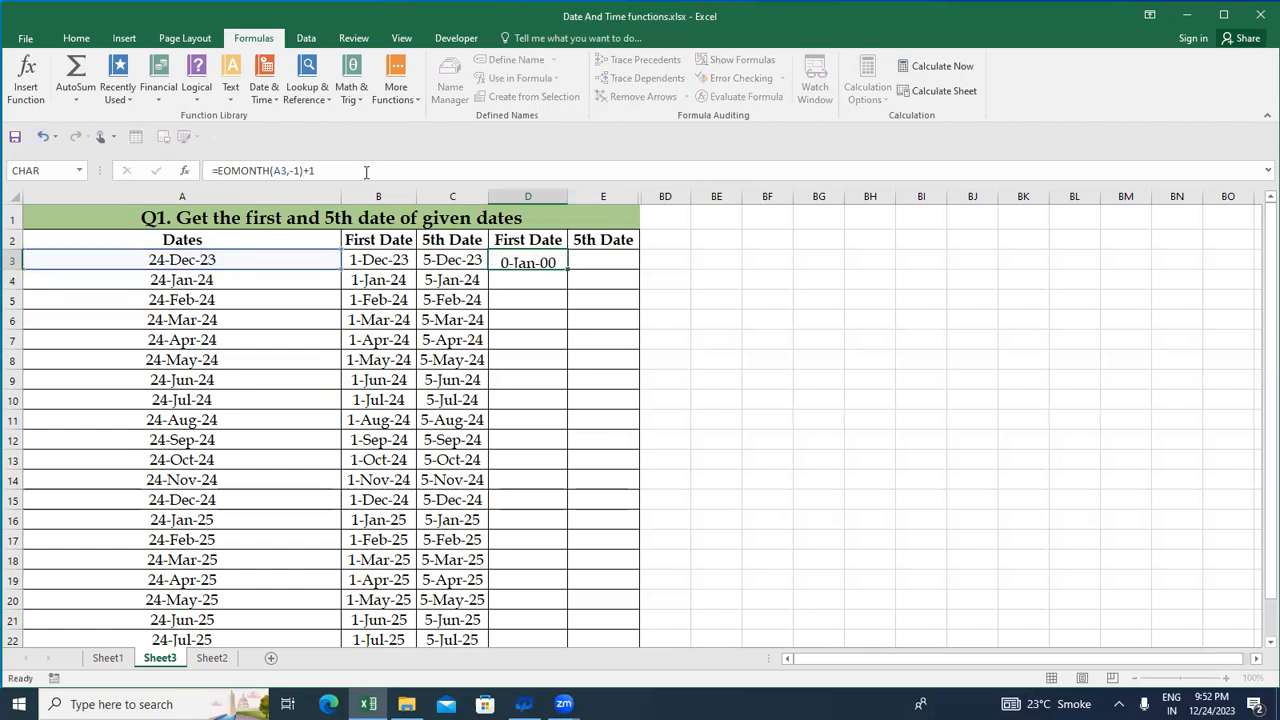
# Fill the D3 formula down the First Date column through D23, the last row with dates
pyautogui.press('Left')
pyautogui.hotkey('ctrl', 'Down')
pyautogui.press('Right')
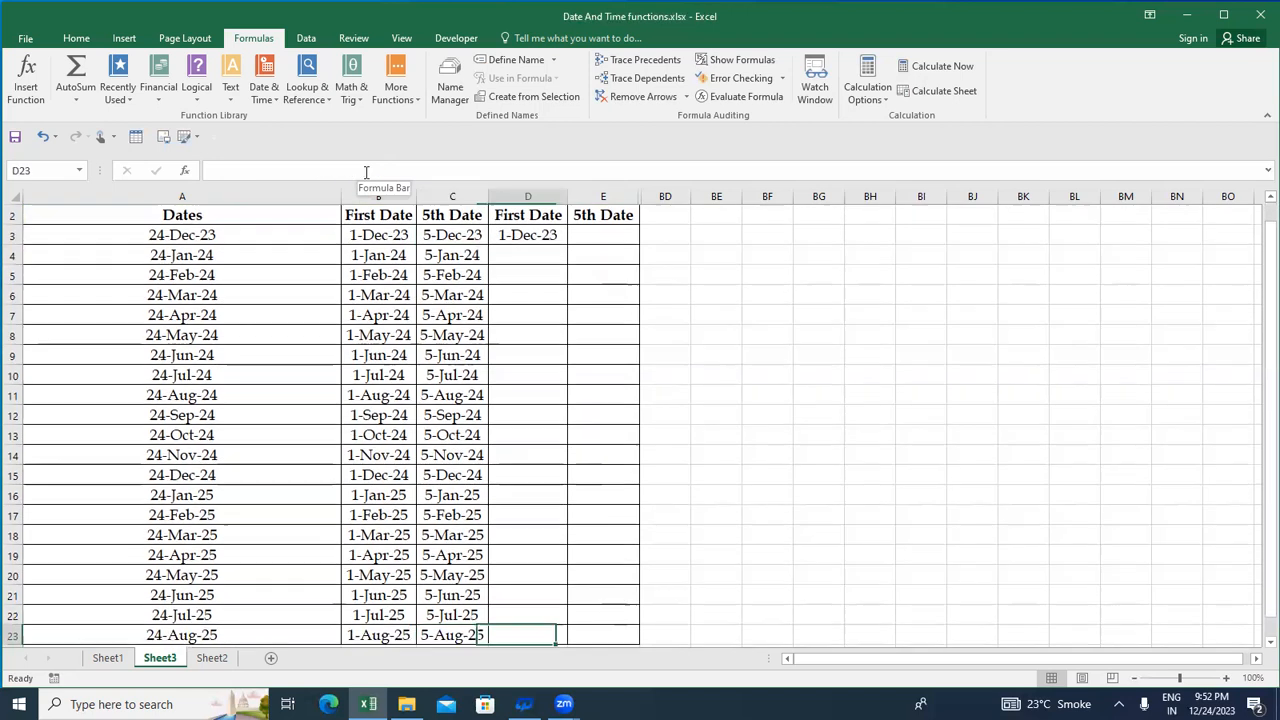
pyautogui.hotkey('ctrl', 'shift', 'Up')
pyautogui.hotkey('ctrl', 'd')
pyautogui.press('Up')
pyautogui.press('Up')
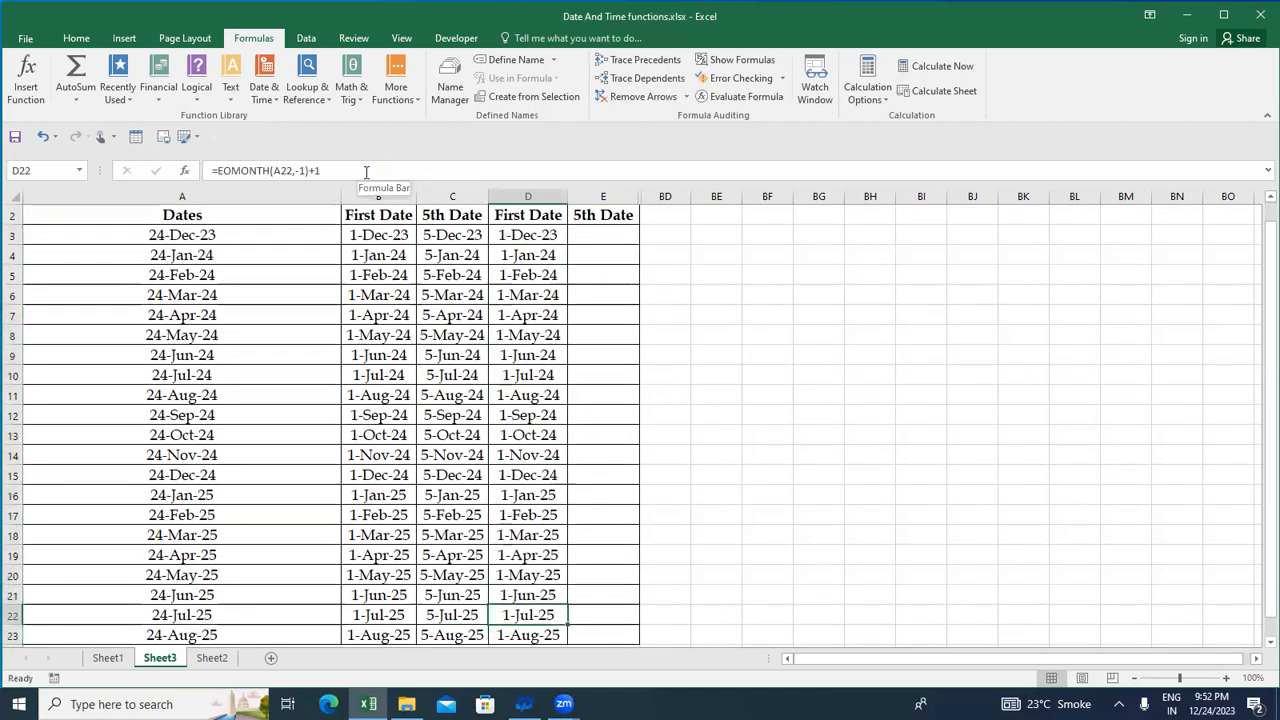
# Examine the filled formulas in the first rows of column D and the EOMONTH formula in D3
pyautogui.hotkey('ctrl', 'Up')
pyautogui.press('Down')
pyautogui.press('Down')
pyautogui.press('Down')
pyautogui.press('Up')
pyautogui.press('Up')
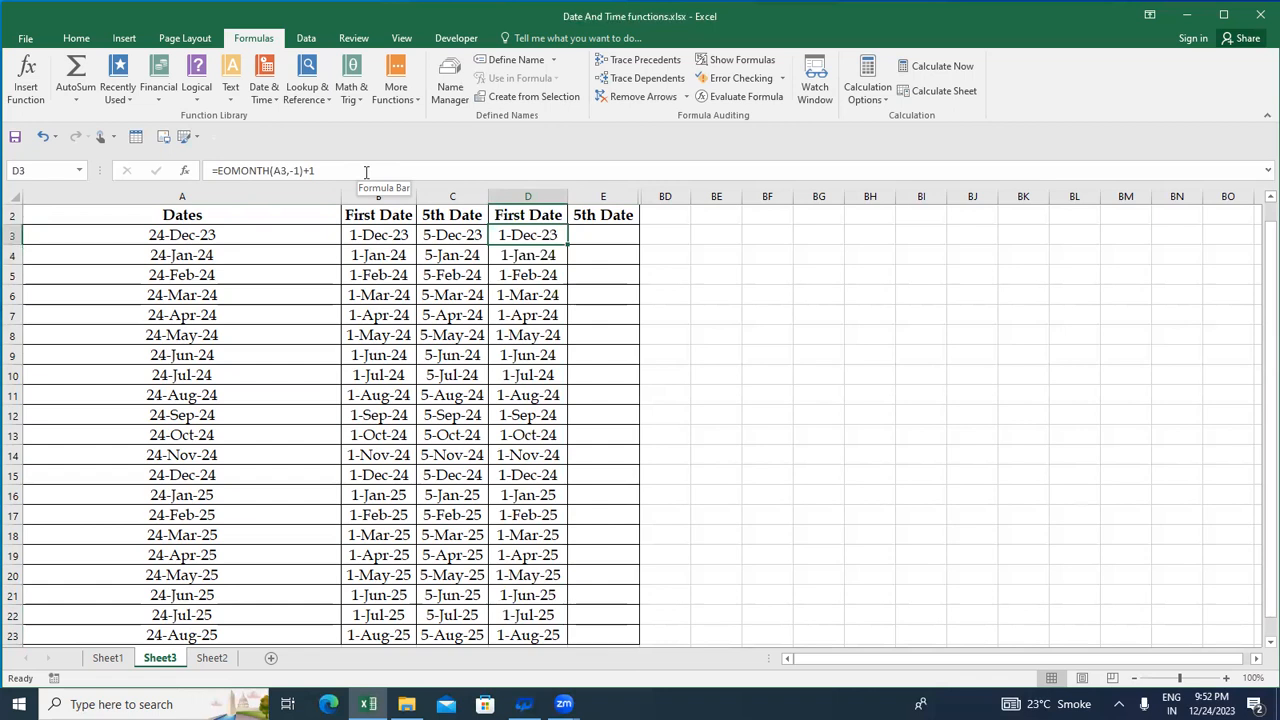
pyautogui.press('Up')
pyautogui.press('Down')
pyautogui.press('Down')
pyautogui.press('Down')
pyautogui.press('Down')
pyautogui.press('Up')
pyautogui.press('Up')
pyautogui.press('Up')
pyautogui.press('Right')
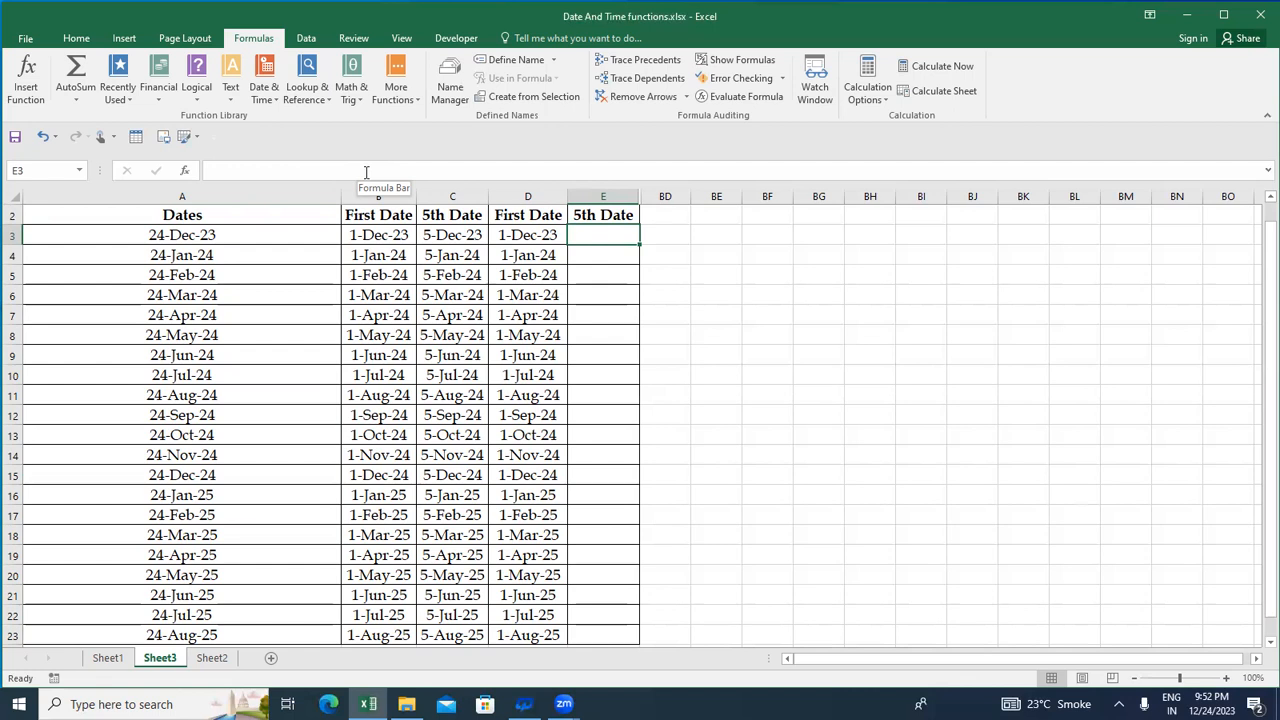
pyautogui.press('Left')
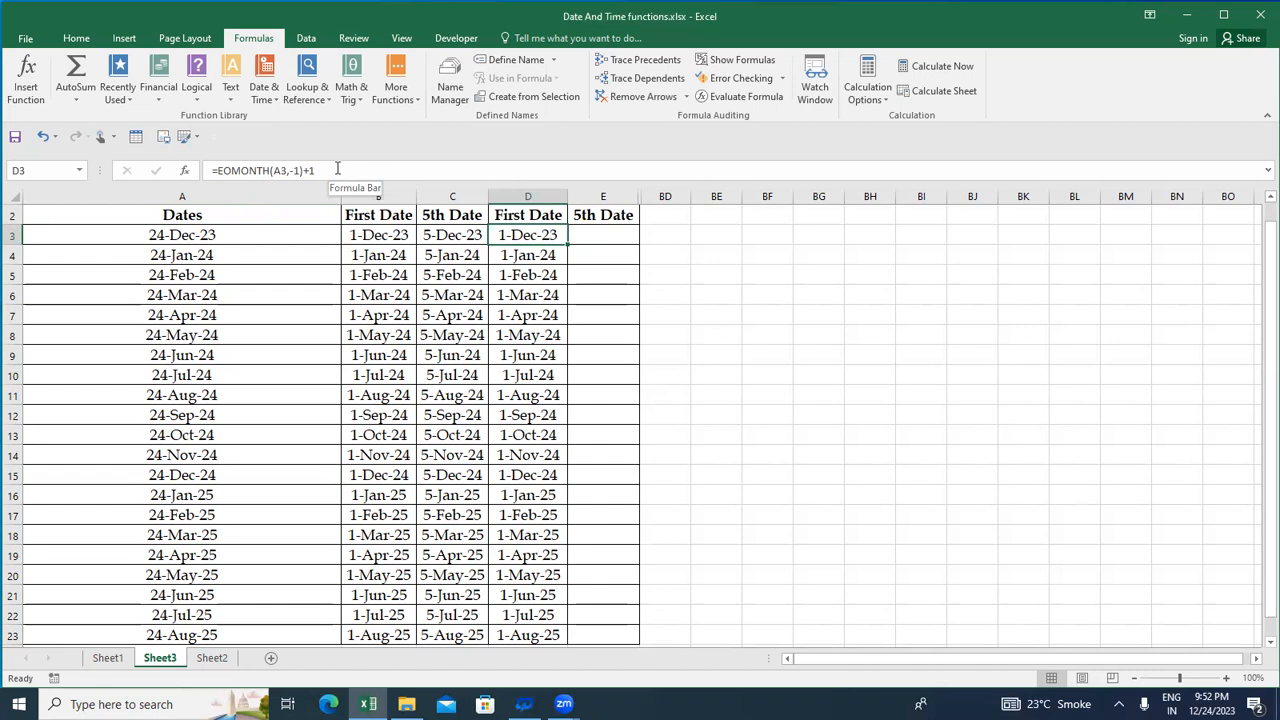
pyautogui.click(337, 169)
# Begin a DATE formula in cell E3 with YEAR(A3) as its year argument
pyautogui.press('Tab')
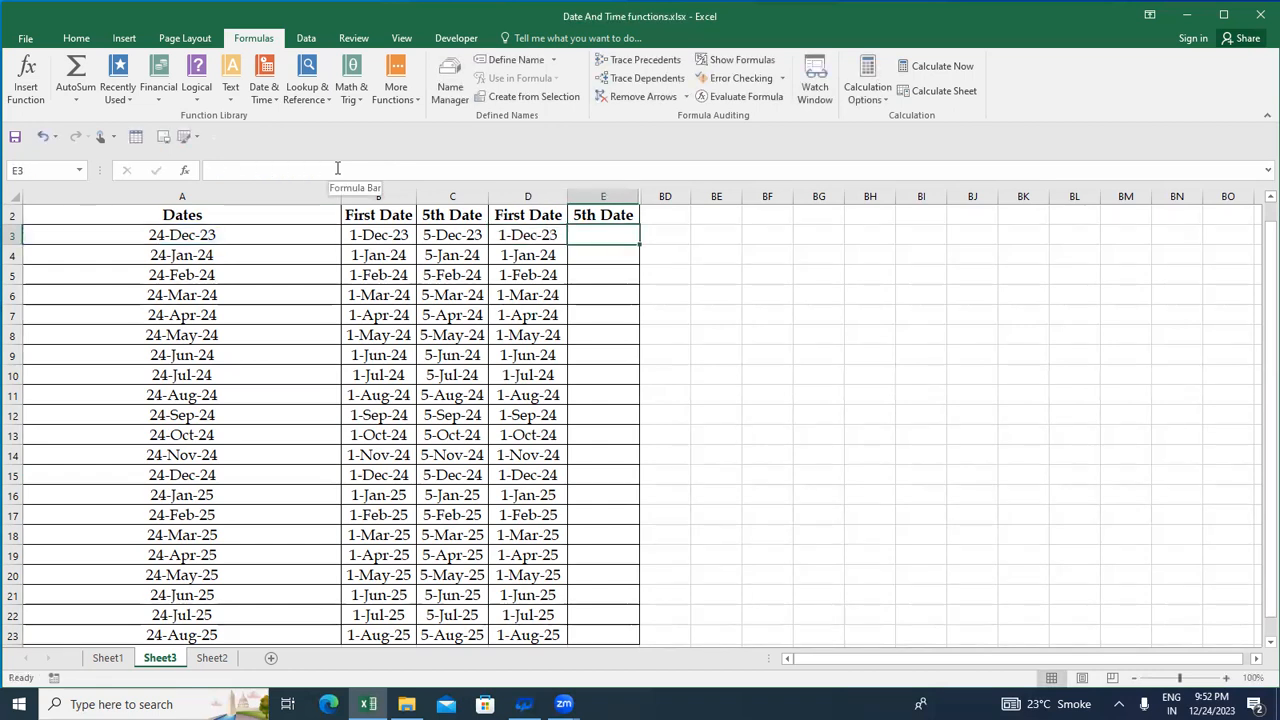
pyautogui.write('=DTA')
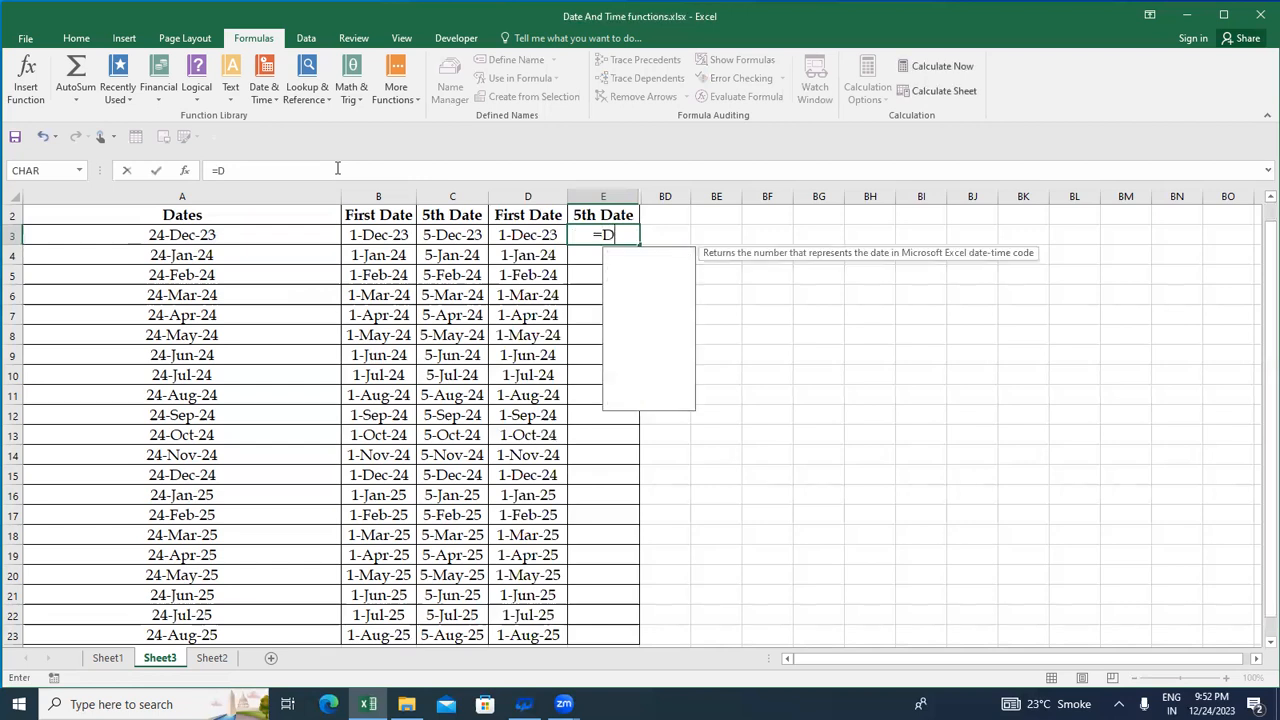
pyautogui.press('BackSpace')
pyautogui.press('BackSpace')
pyautogui.write('ATE(')
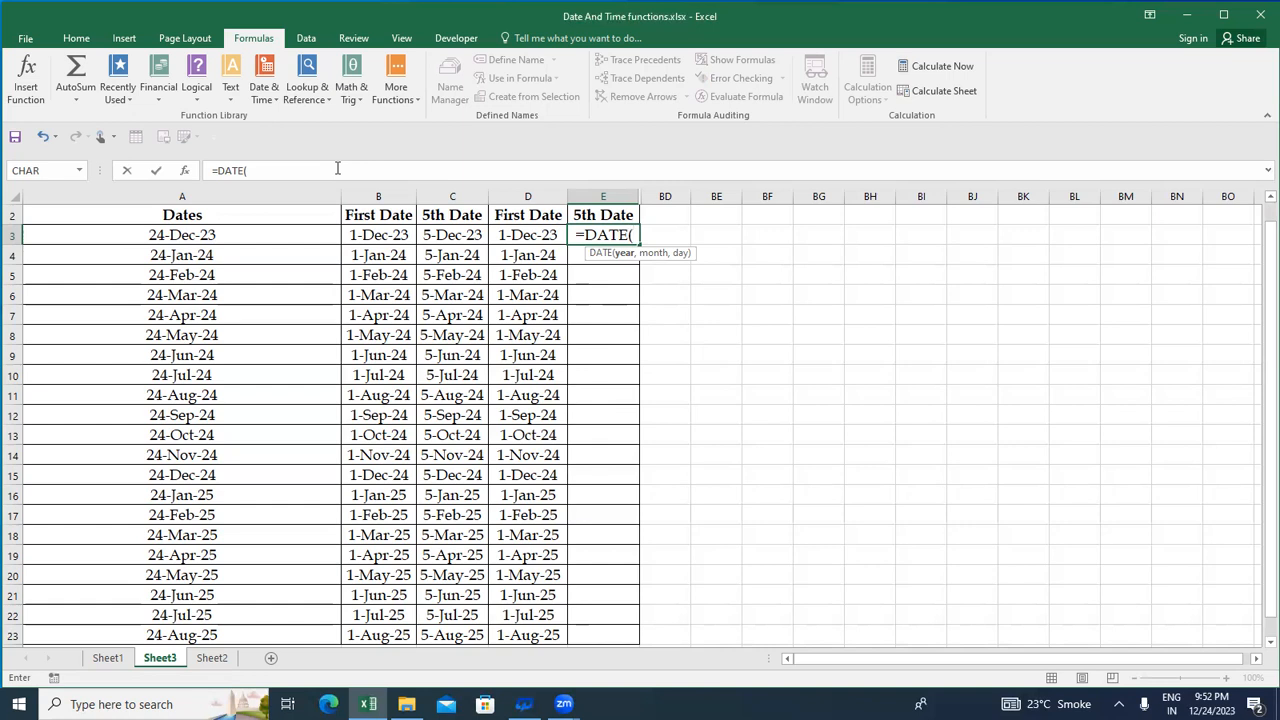
pyautogui.write('YE')
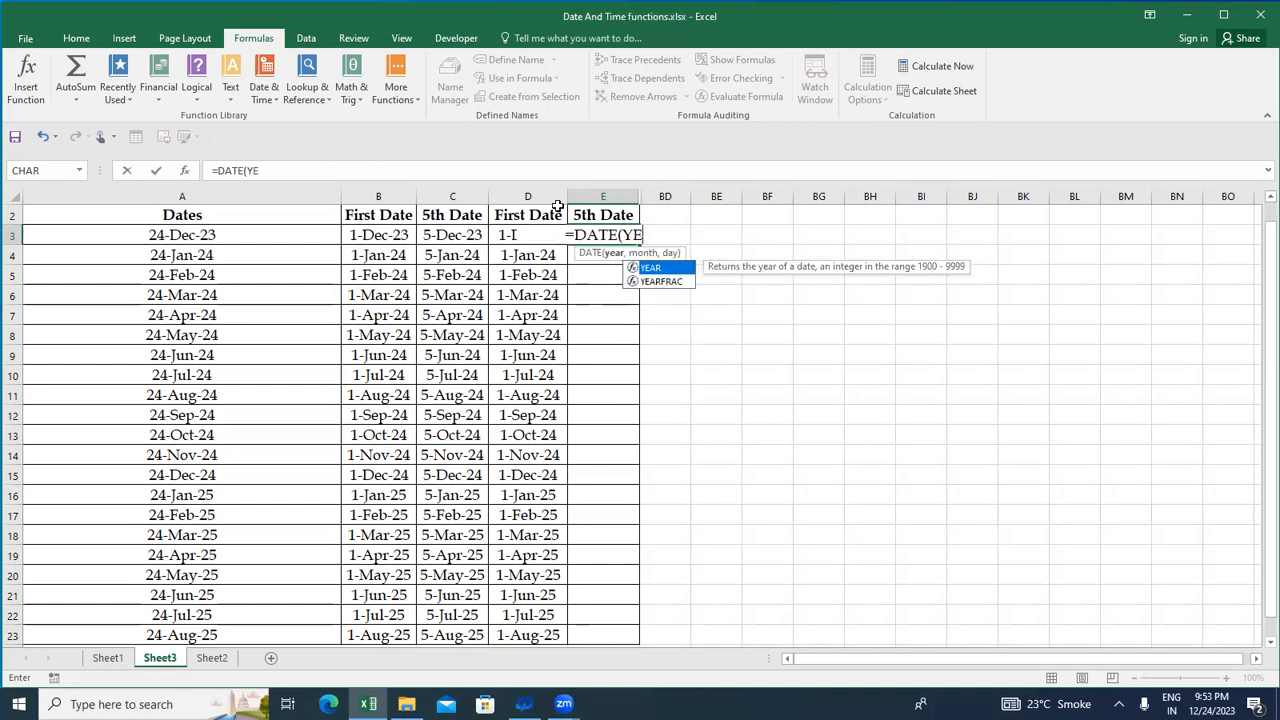
pyautogui.press('Tab')
pyautogui.press('Left')
pyautogui.press('Left')
pyautogui.press('Left')
pyautogui.press('Left')
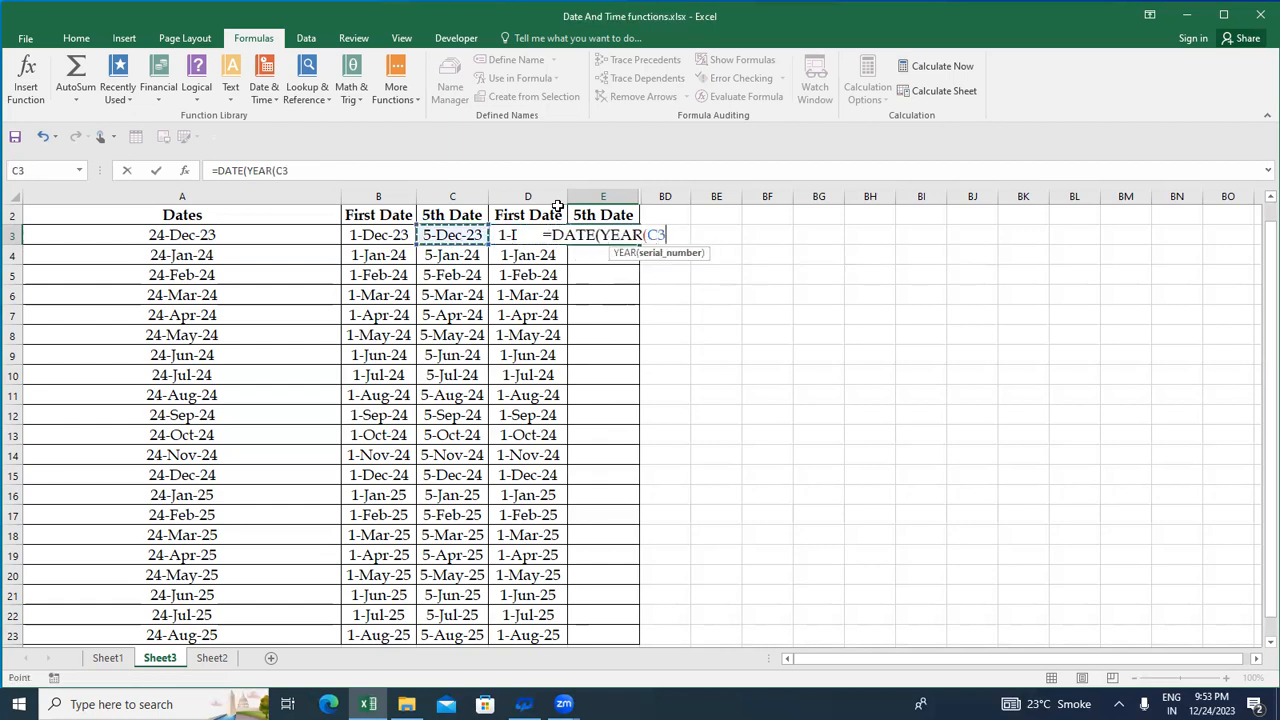
pyautogui.write(')')
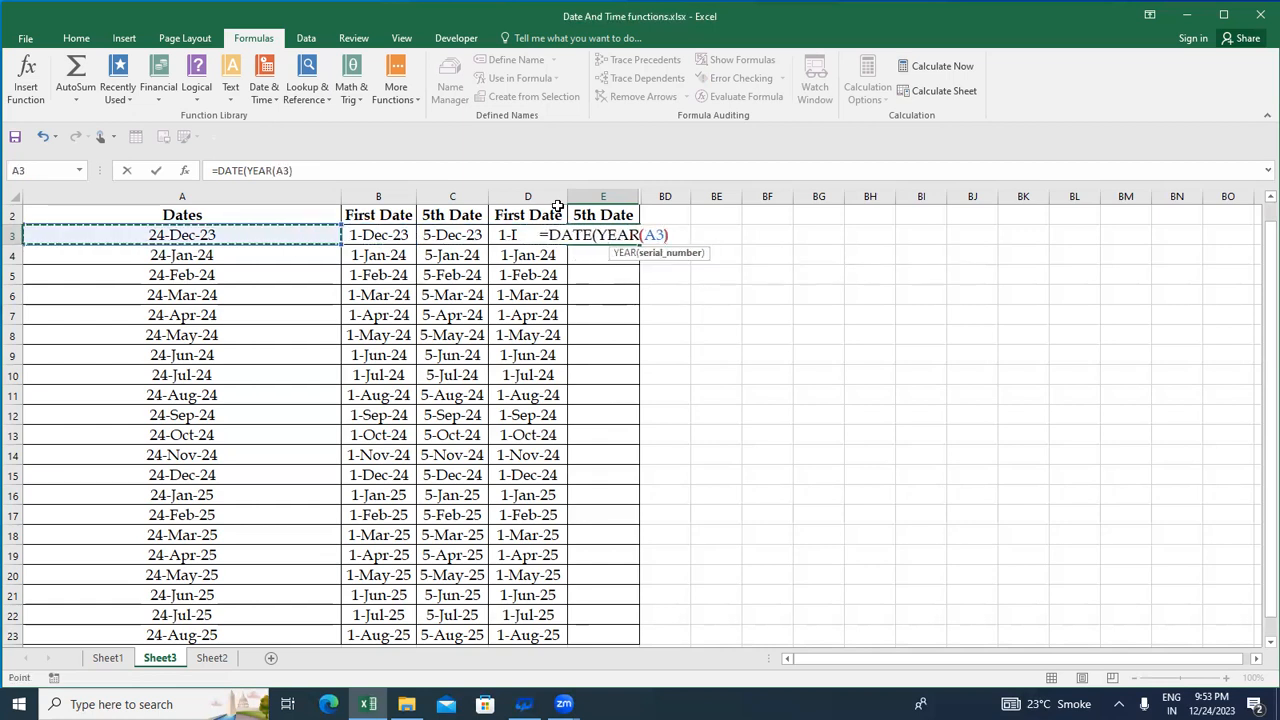
pyautogui.write(',')
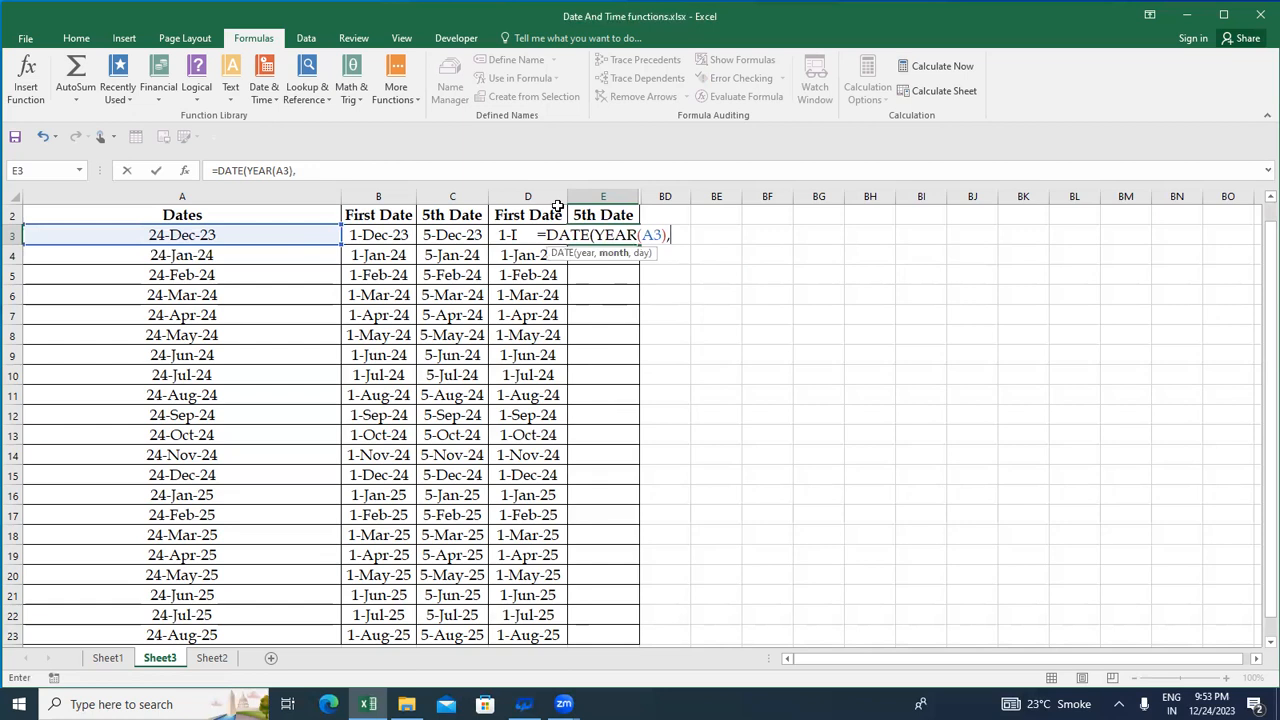
pyautogui.write('MONTH(')
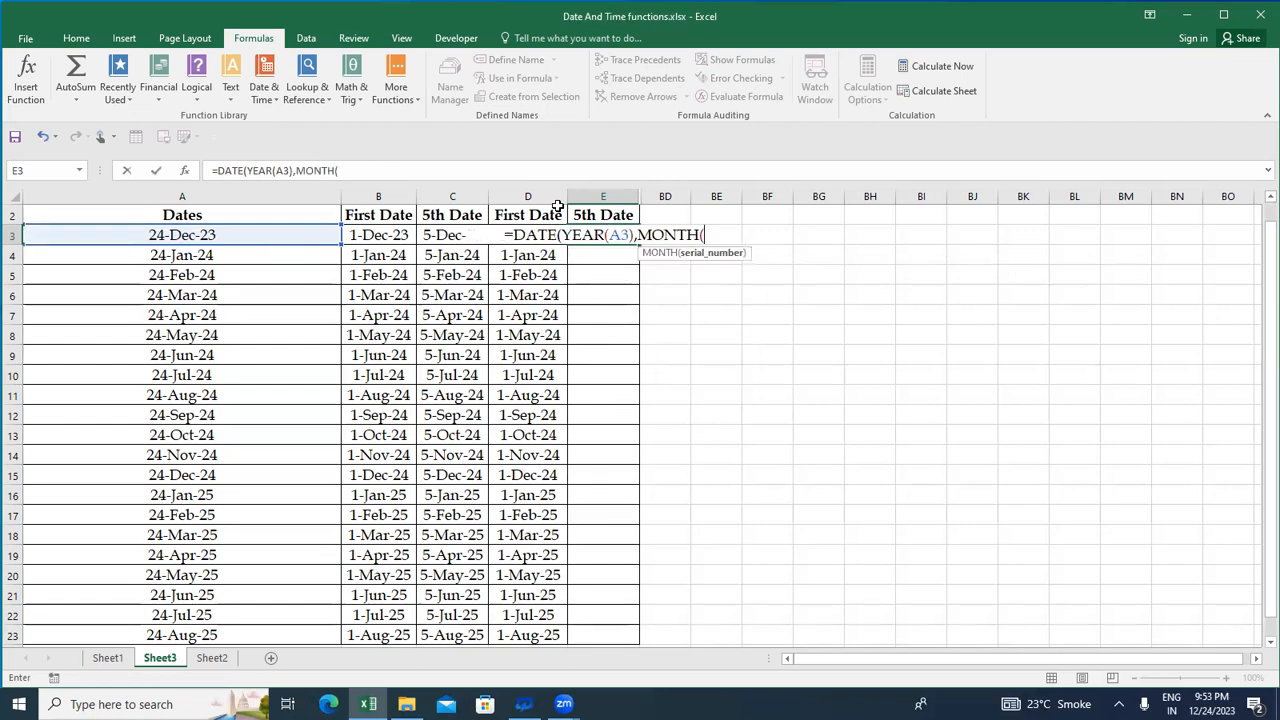
# Complete the E3 formula with MONTH(A3) as the month and 5 as the day, making =DATE(YEAR(A3),MONTH(A3),5)
pyautogui.press('Left')
pyautogui.press('Left')
pyautogui.press('Left')
pyautogui.press('Left')
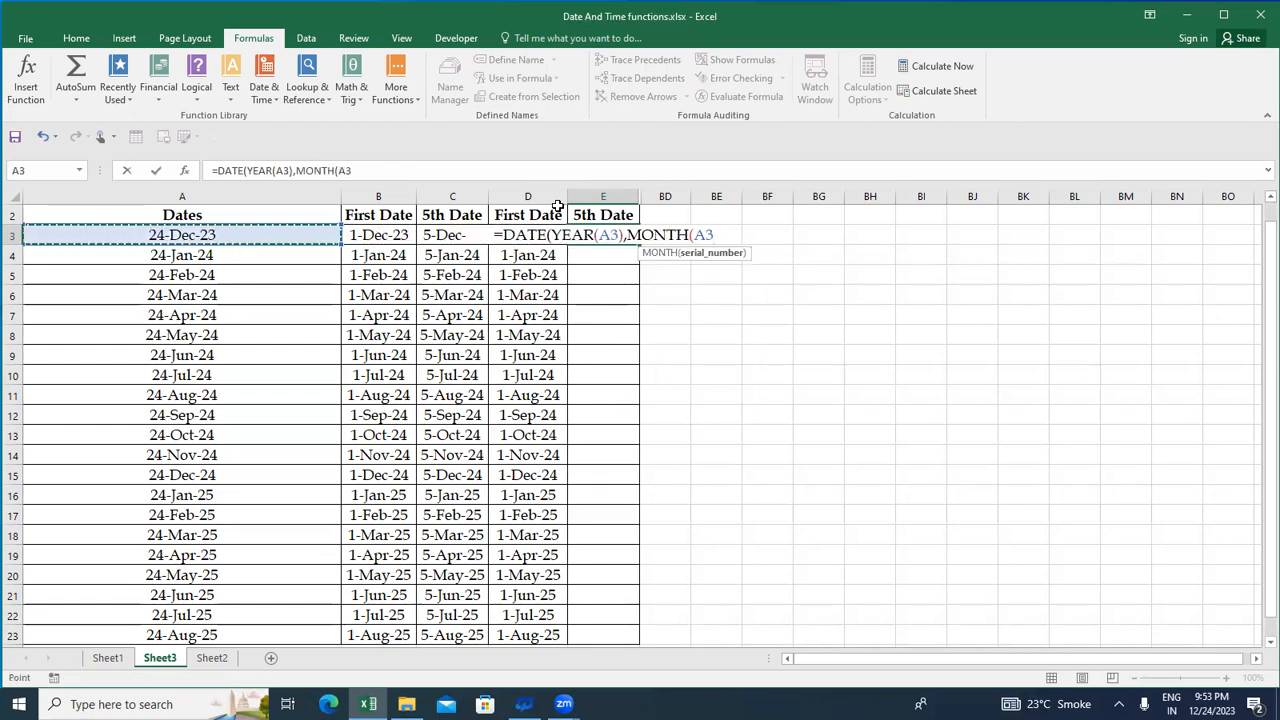
pyautogui.write(')')
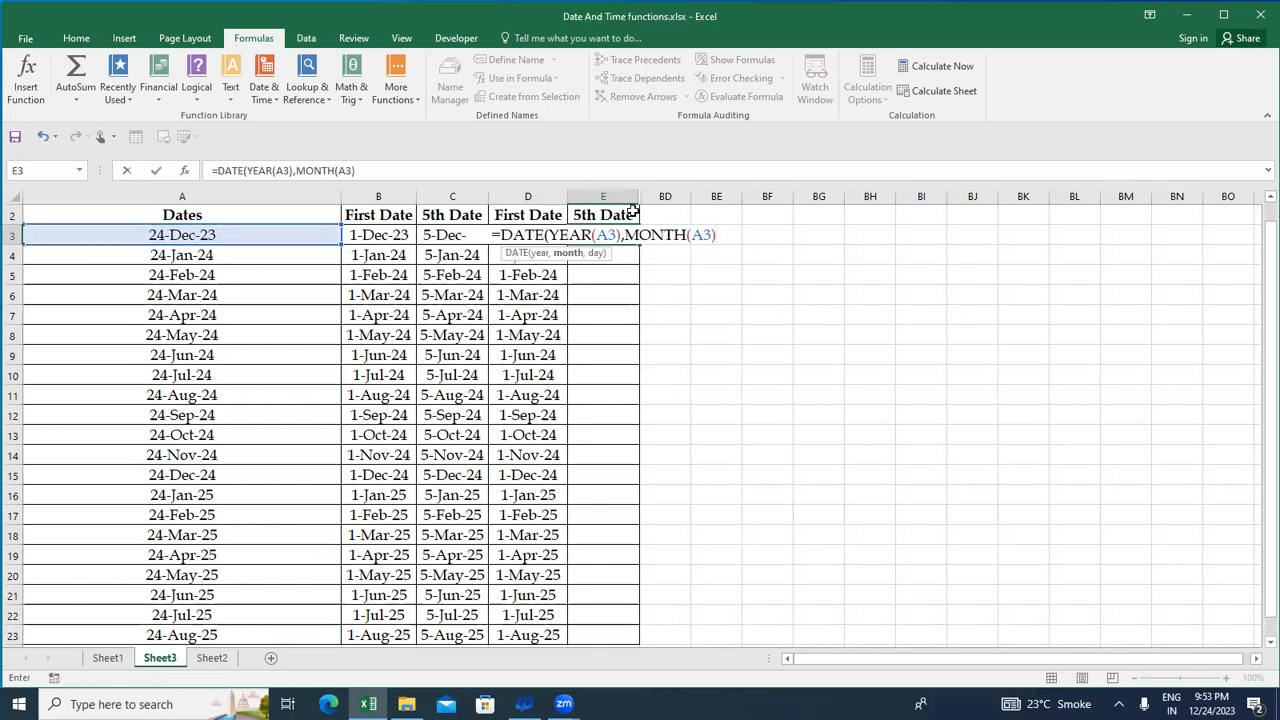
pyautogui.write(',')
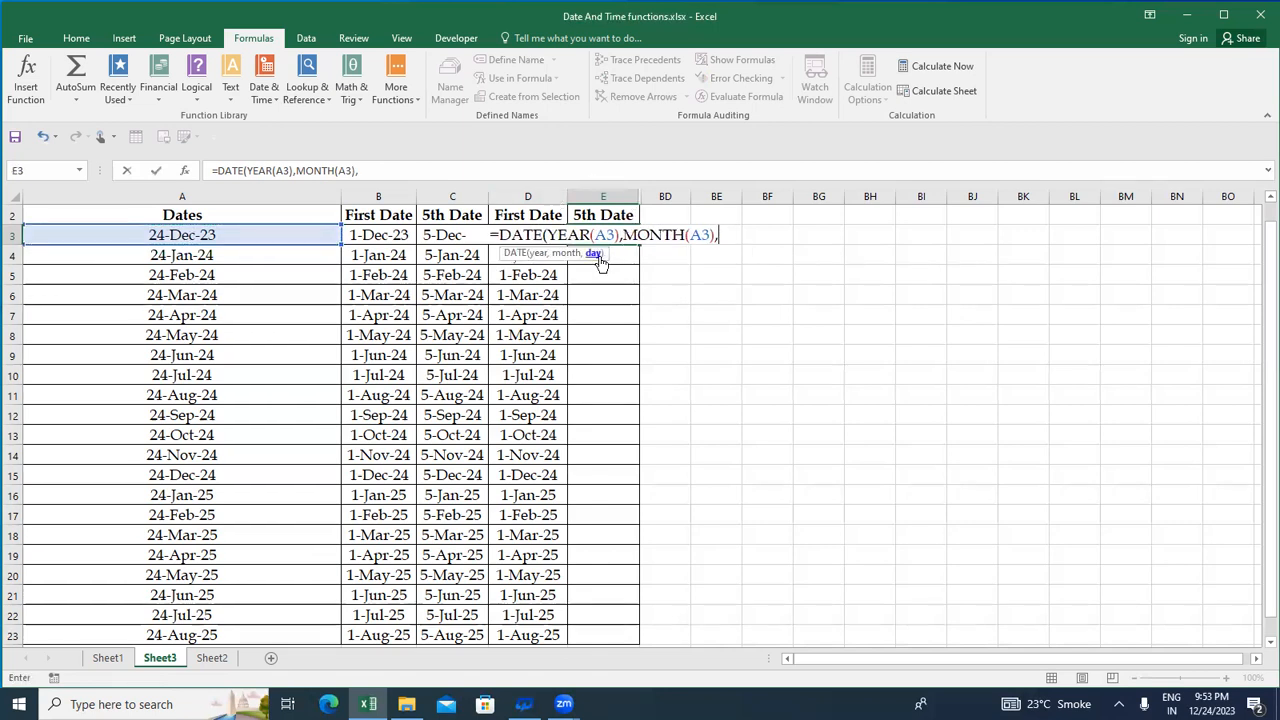
pyautogui.write('5')
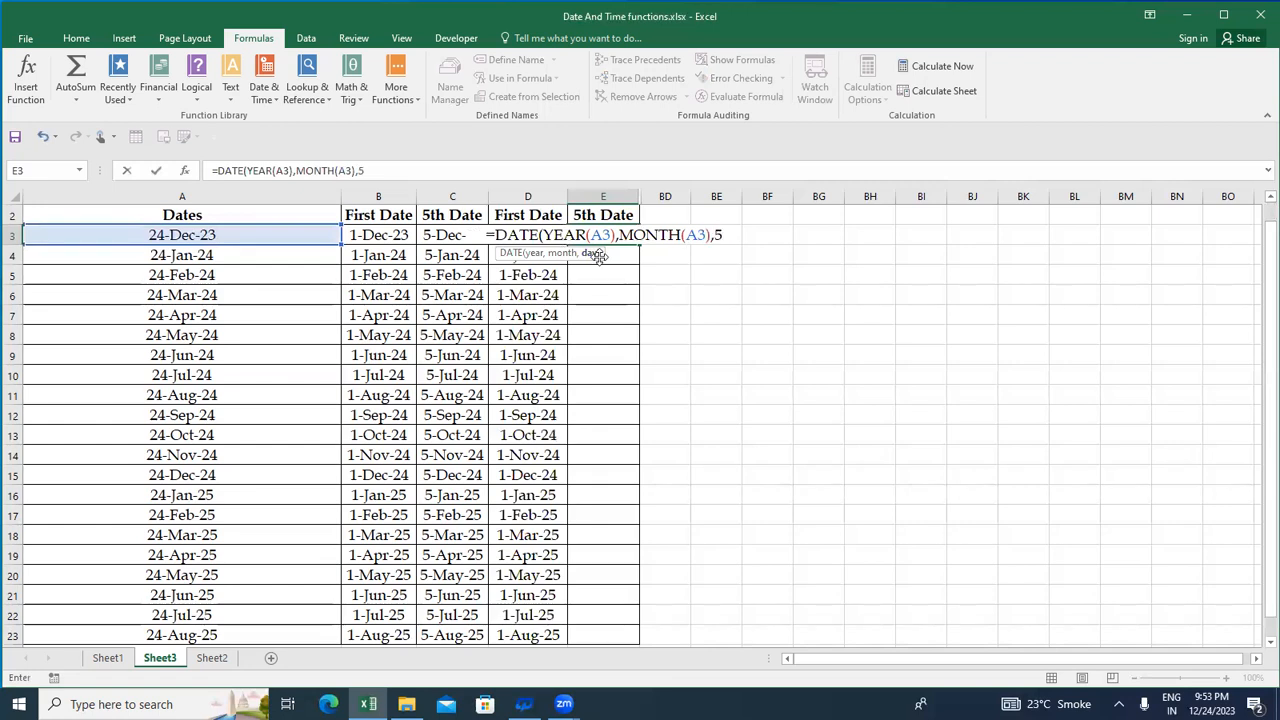
pyautogui.write(')')
pyautogui.press('Return')
# Fill the E3 formula down the 5th Date column through E23, the last row with dates
pyautogui.press('Up')
pyautogui.hotkey('shift', 'Down')
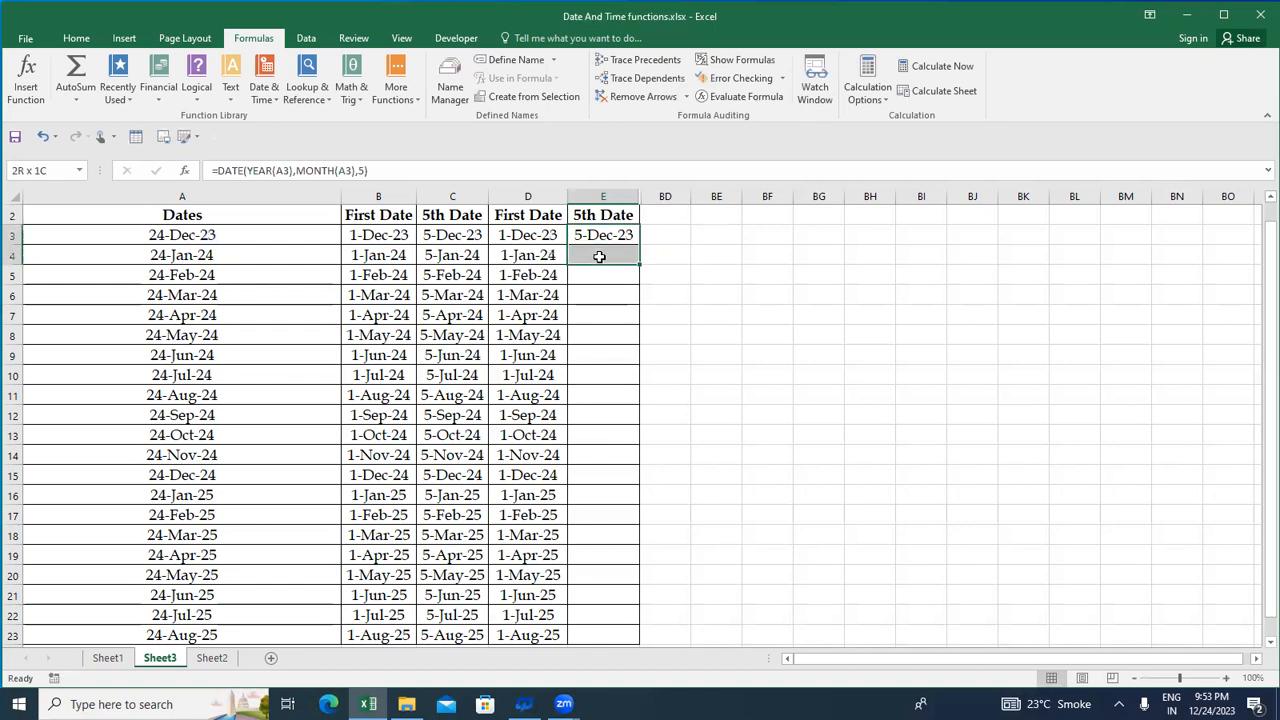
pyautogui.hotkey('shift', 'Down')
pyautogui.hotkey('shift', 'Down')
pyautogui.hotkey('shift', 'Down')
pyautogui.hotkey('shift', 'Down')
pyautogui.hotkey('shift', 'Down')
pyautogui.hotkey('shift', 'Down')
pyautogui.hotkey('shift', 'Down')
pyautogui.hotkey('shift', 'Down')
pyautogui.hotkey('shift', 'Down')
pyautogui.hotkey('shift', 'Down')
pyautogui.hotkey('shift', 'Down')
pyautogui.hotkey('shift', 'Down')
pyautogui.hotkey('shift', 'Down')
pyautogui.hotkey('shift', 'Down')
pyautogui.hotkey('shift', 'Down')
pyautogui.hotkey('shift', 'Down')
pyautogui.hotkey('shift', 'Down')
pyautogui.hotkey('shift', 'Down')
pyautogui.hotkey('shift', 'Down')
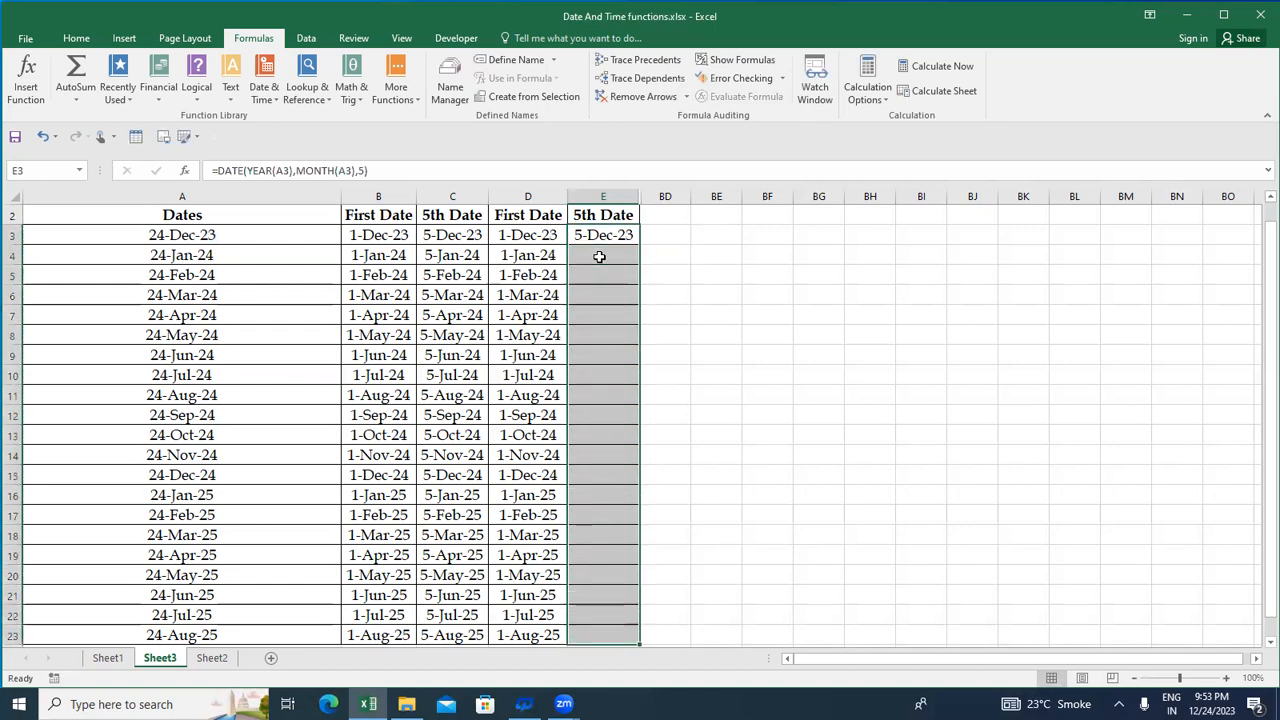
pyautogui.hotkey('ctrl', 'd')
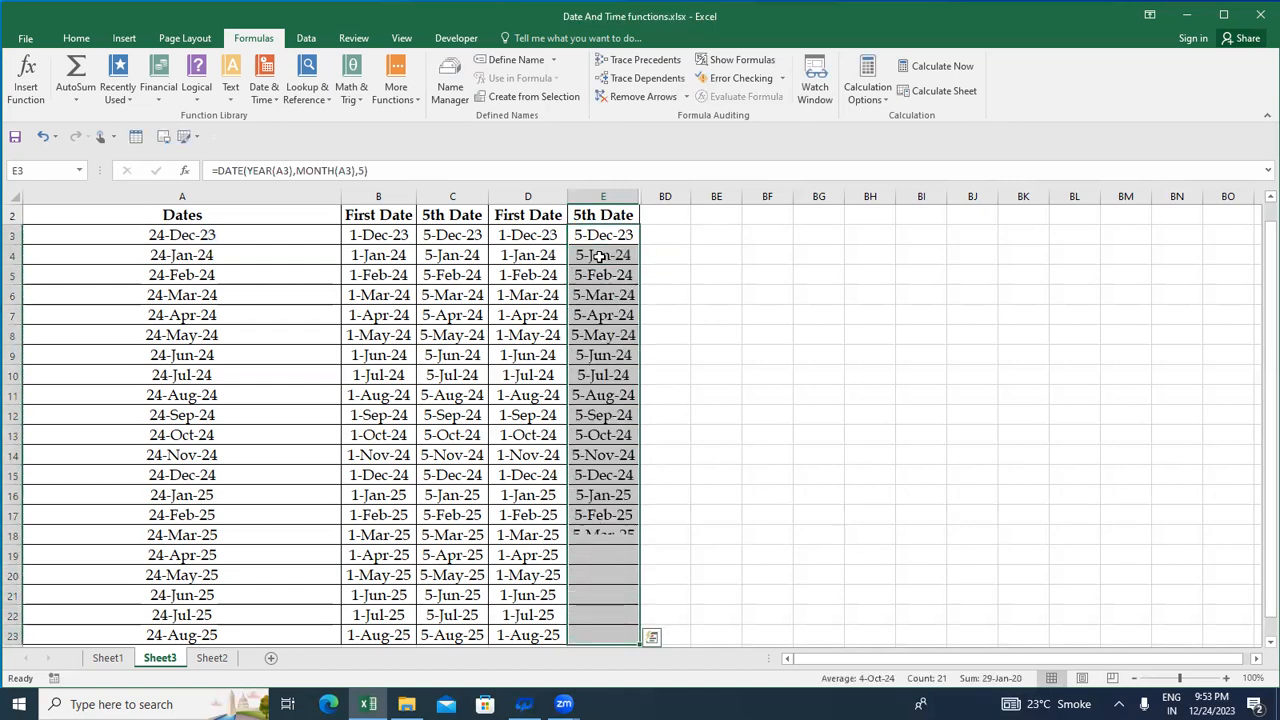
# Examine the filled DATE formulas in column E, down to row 11 and back up
pyautogui.press('Down')
pyautogui.press('Down')
pyautogui.press('Down')
pyautogui.press('Down')
pyautogui.press('Down')
pyautogui.press('Down')
pyautogui.press('Down')
pyautogui.press('Down')
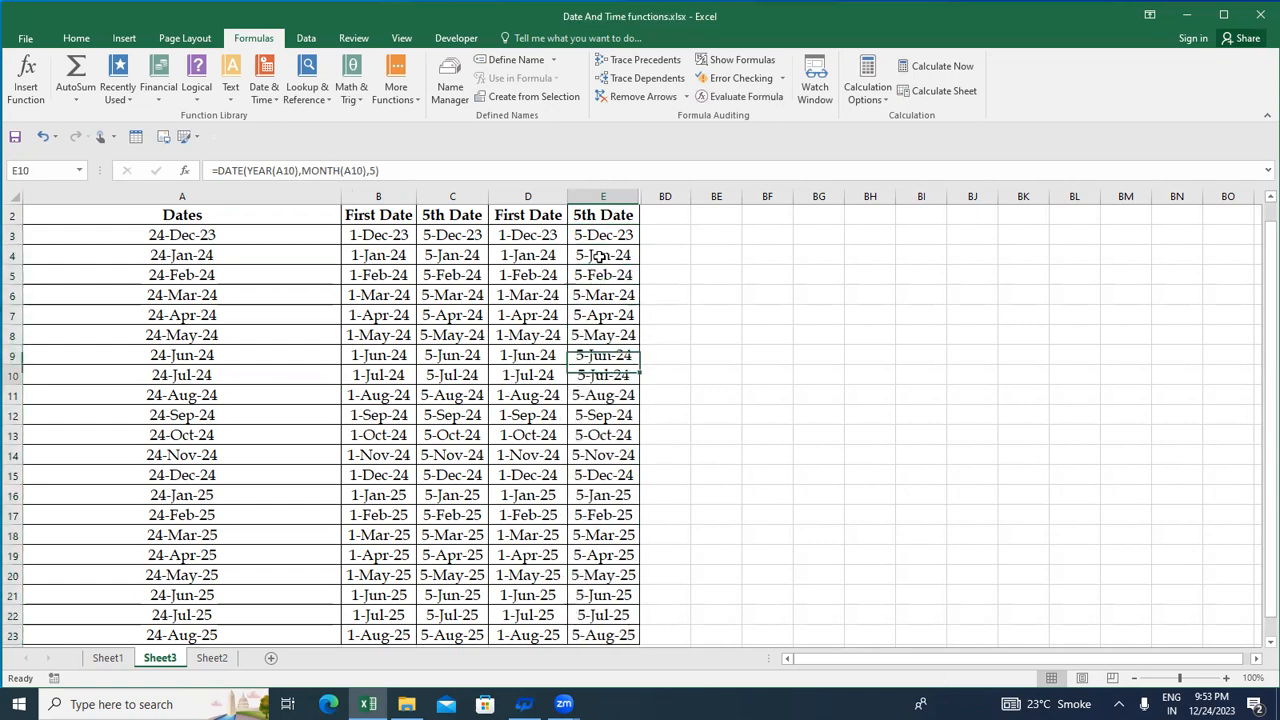
pyautogui.hotkey('shift', 'space')
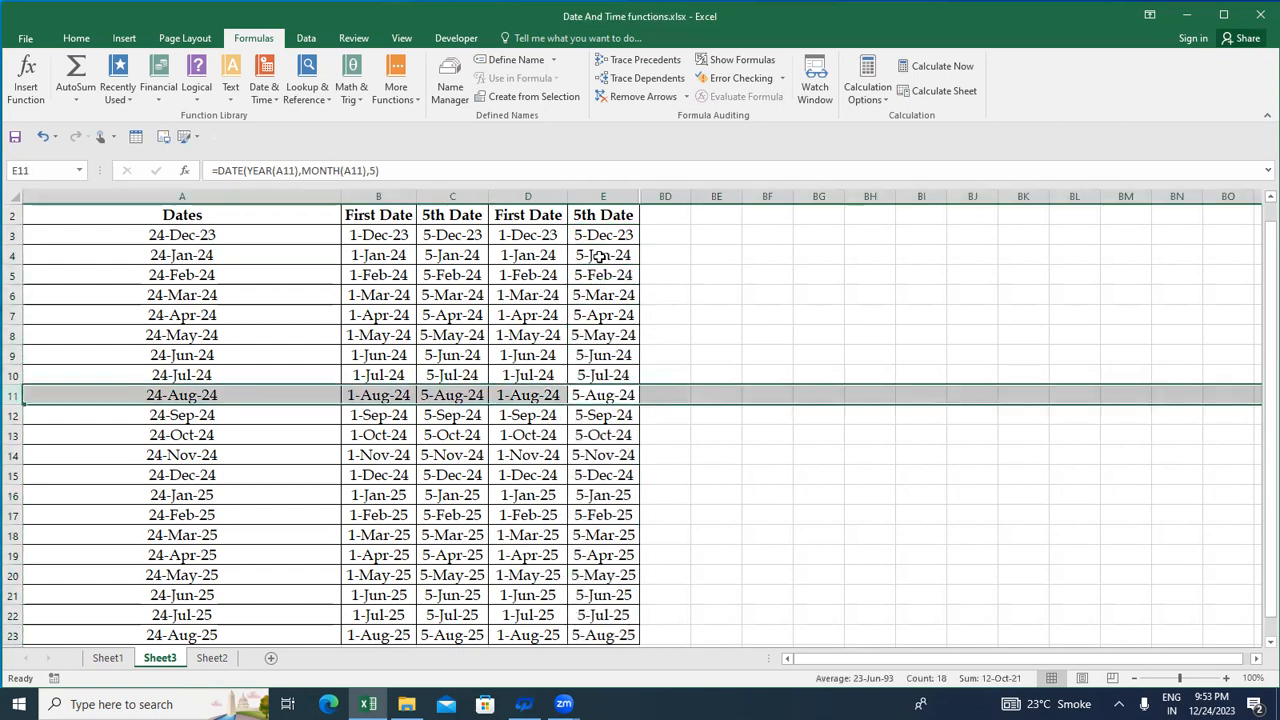
pyautogui.press('Up')
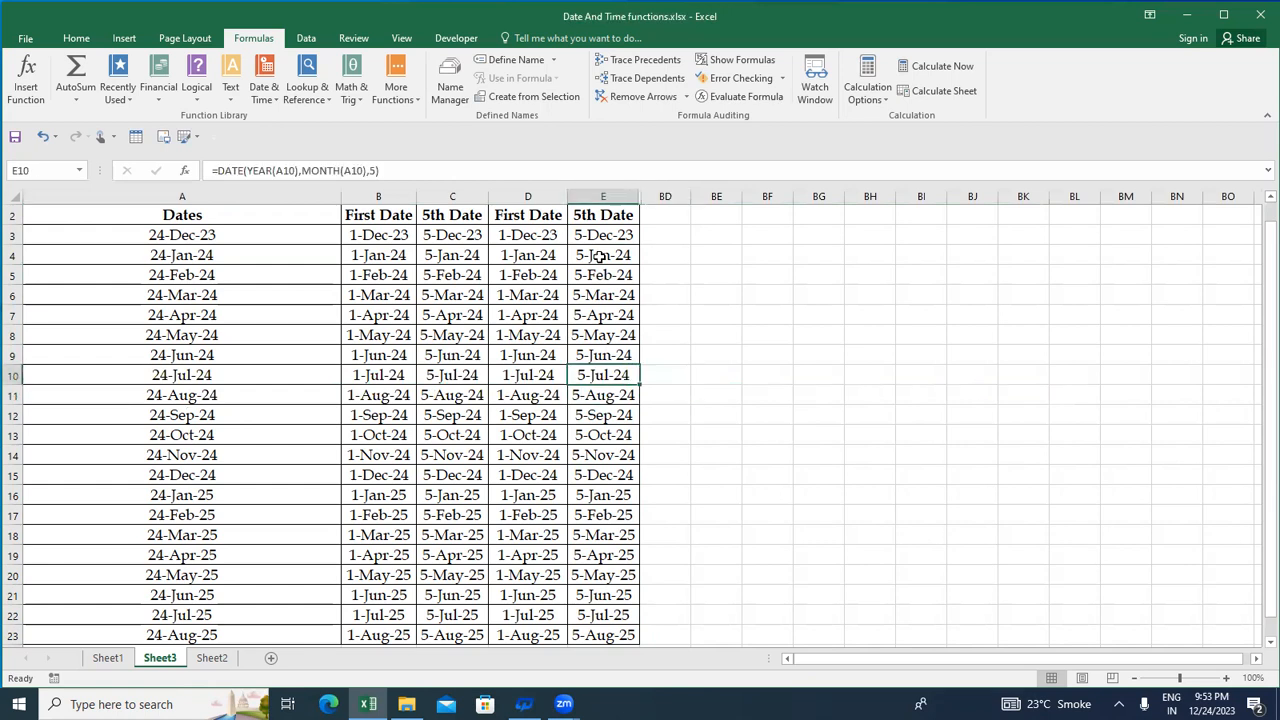
pyautogui.press('Up')
pyautogui.press('Up')
pyautogui.press('Up')
pyautogui.press('Up')
pyautogui.press('Up')
pyautogui.press('Up')
pyautogui.press('Up')
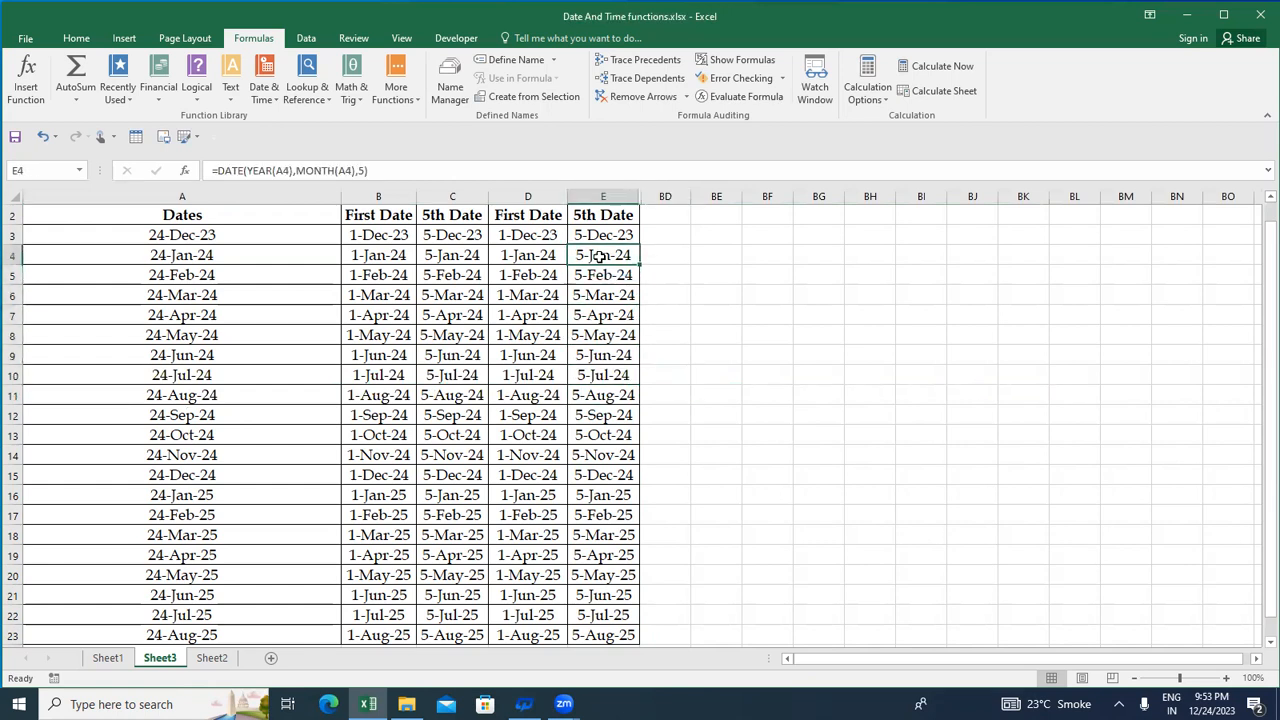
# Compare the DATE formula in E3 with the EOMONTH formula in D3, and return to the question heading in A1
pyautogui.press('F2')
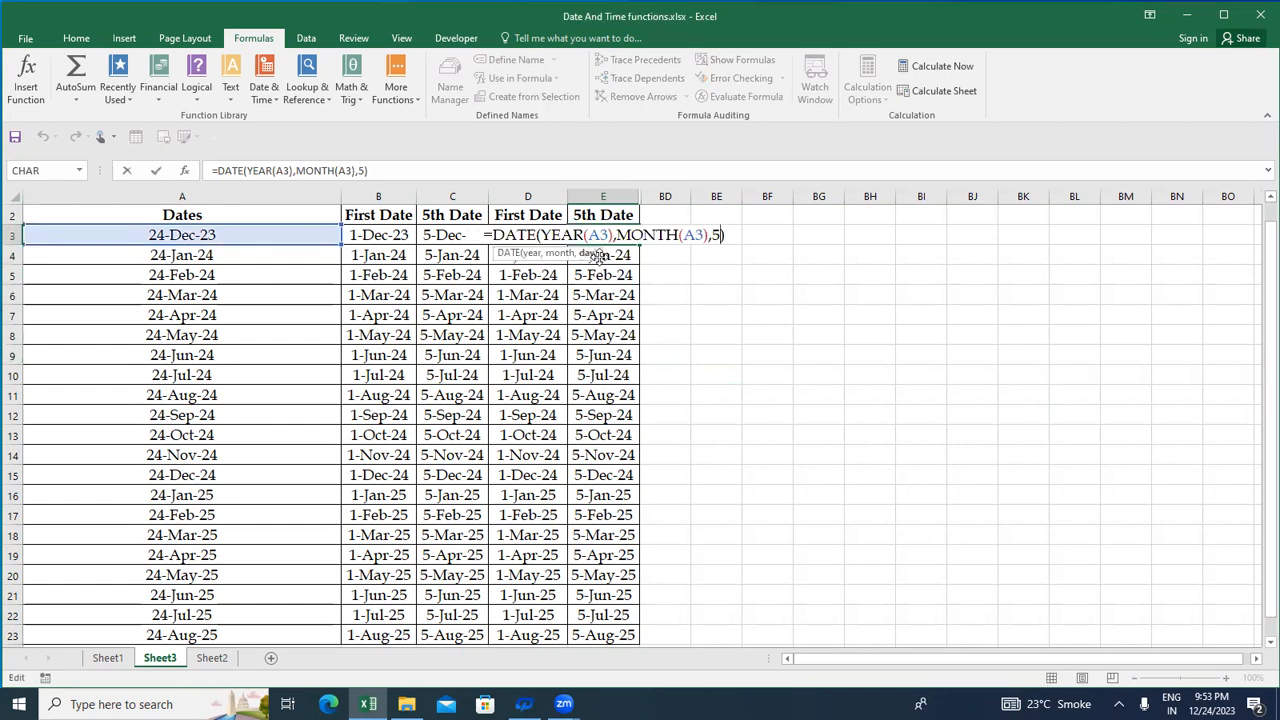
pyautogui.press('Escape')
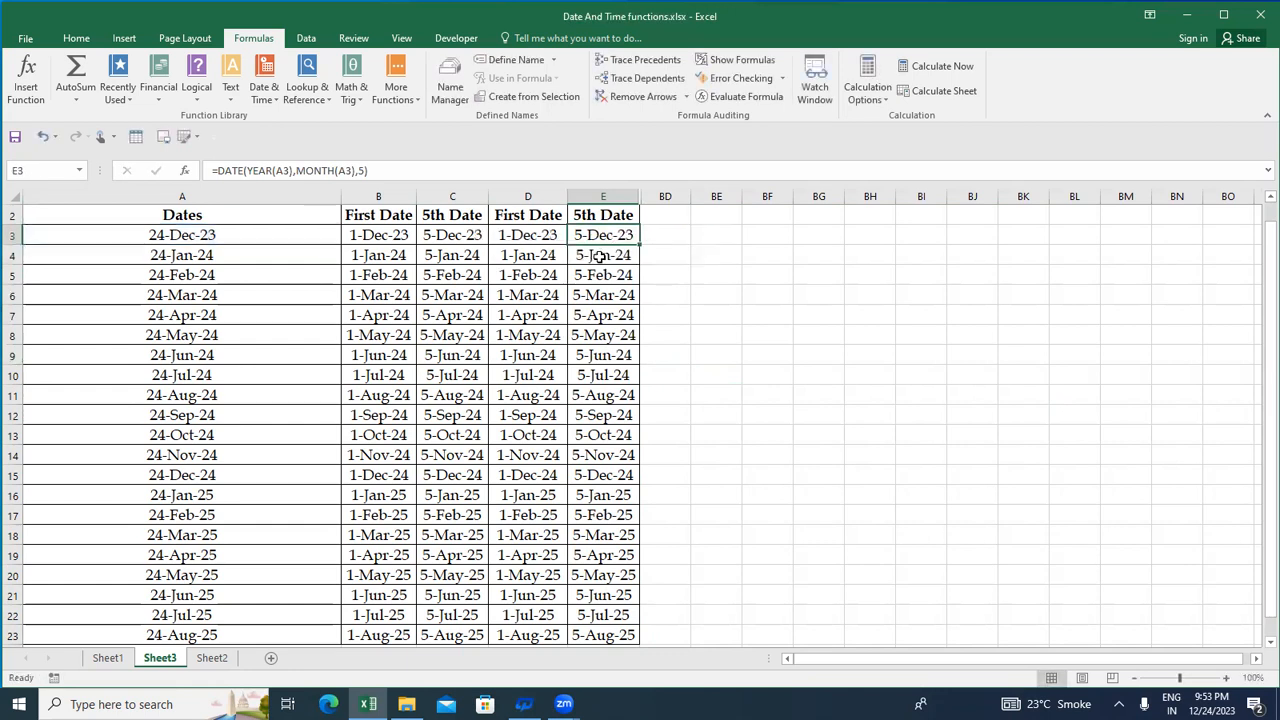
pyautogui.press('Left')
pyautogui.press('F2')
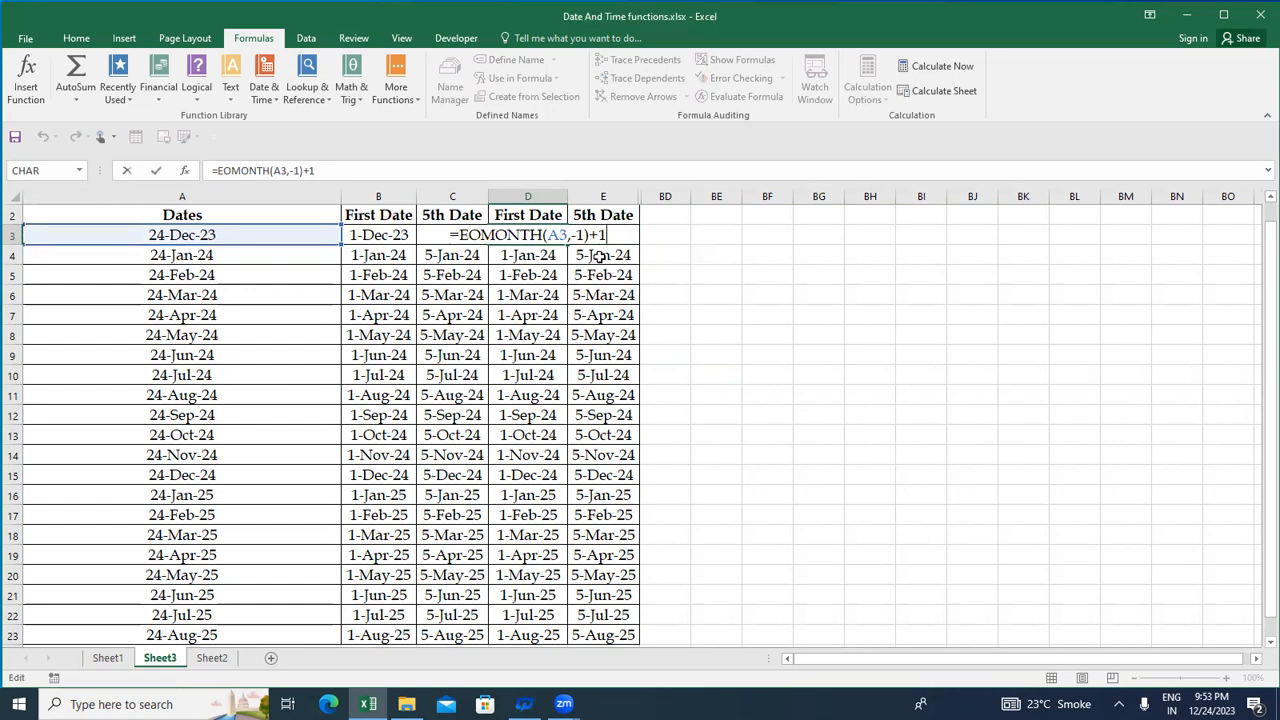
pyautogui.press('Escape')
pyautogui.press('Right')
pyautogui.press('Left')
pyautogui.press('Right')
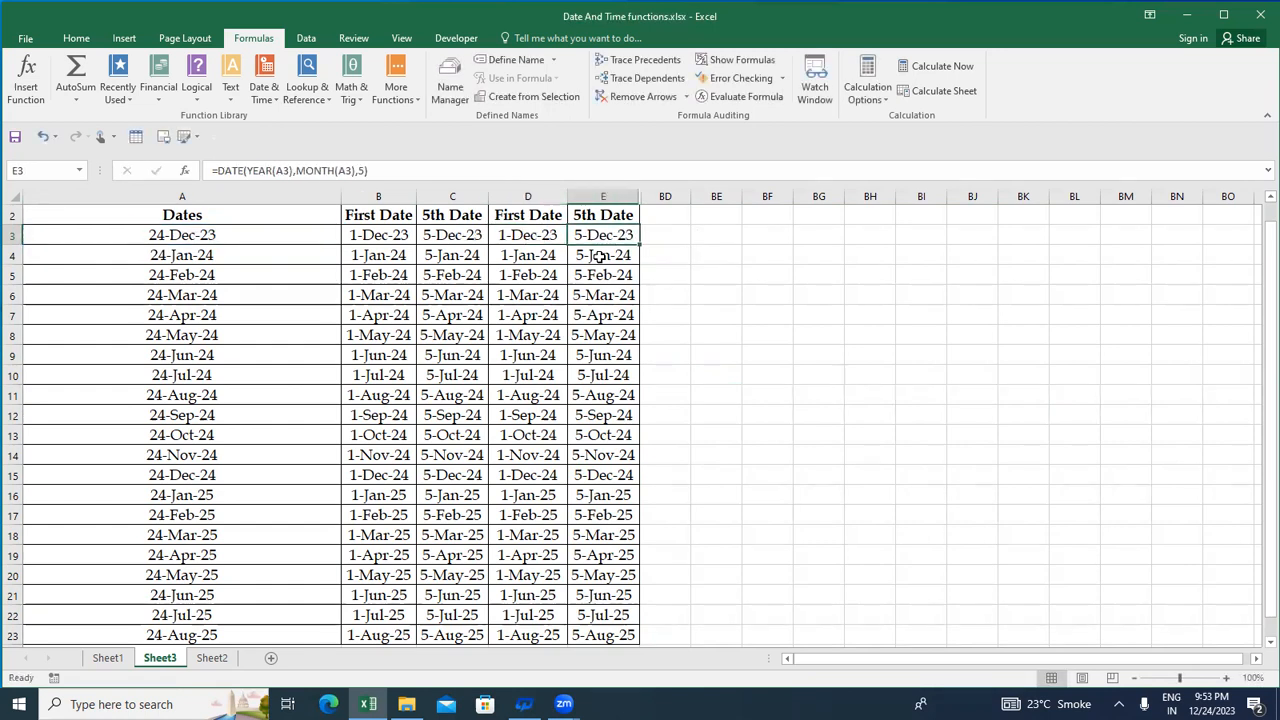
pyautogui.press('Left')
pyautogui.press('Up')
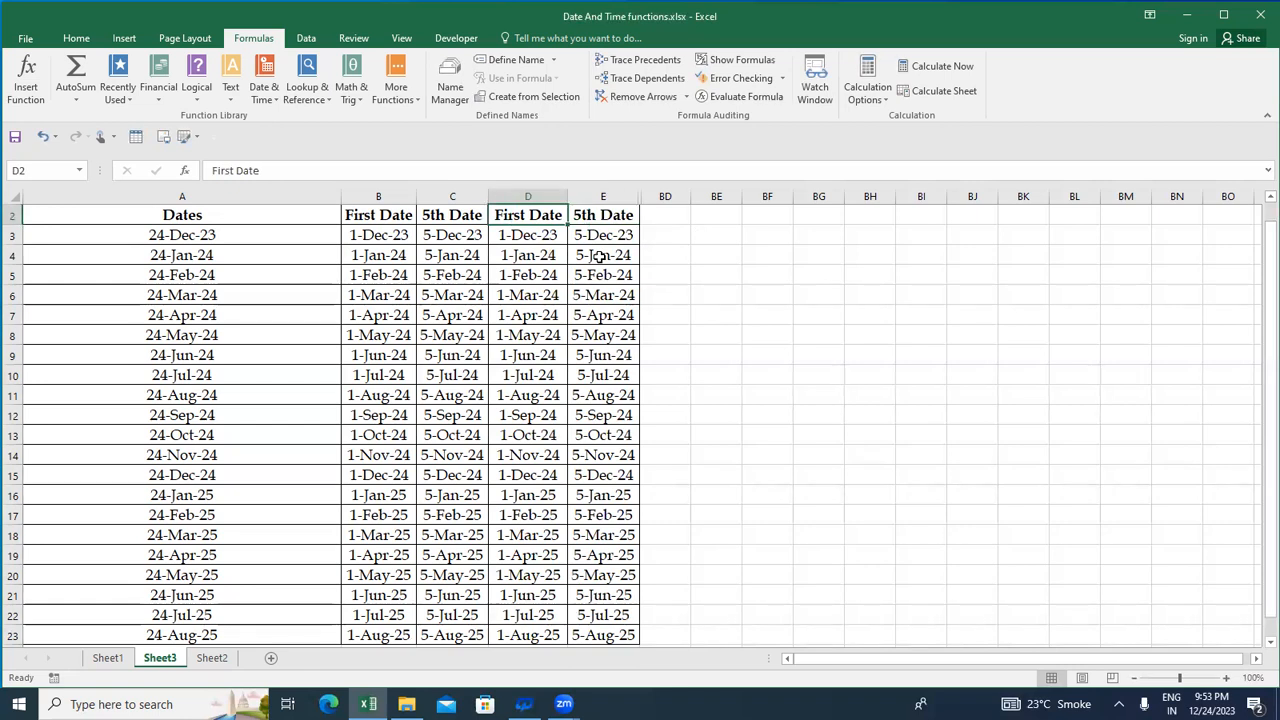
pyautogui.press('Up')
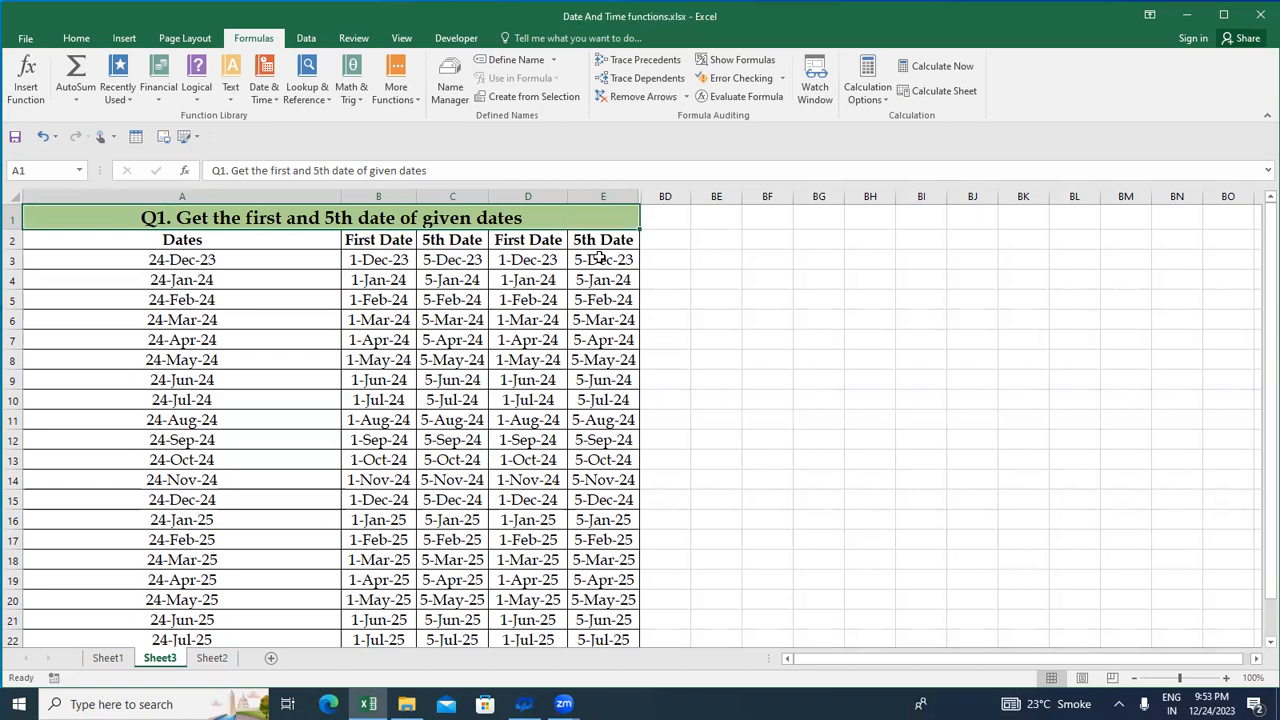